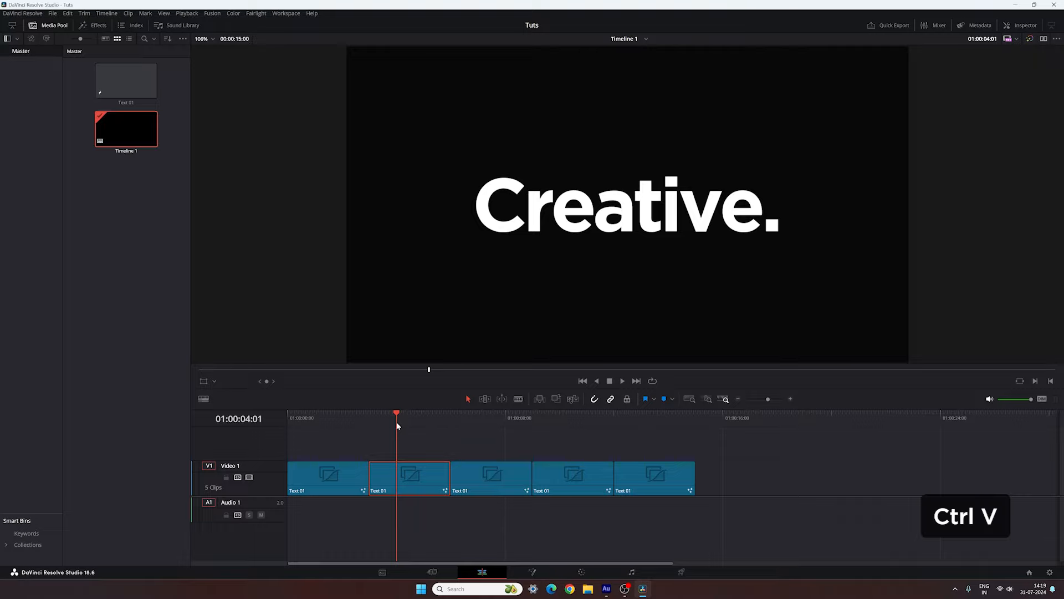
Open the second Text 01 clip's composition in Fusion and preview its text animation from the first frame.
left_click_drag(397, 425, 407, 433)
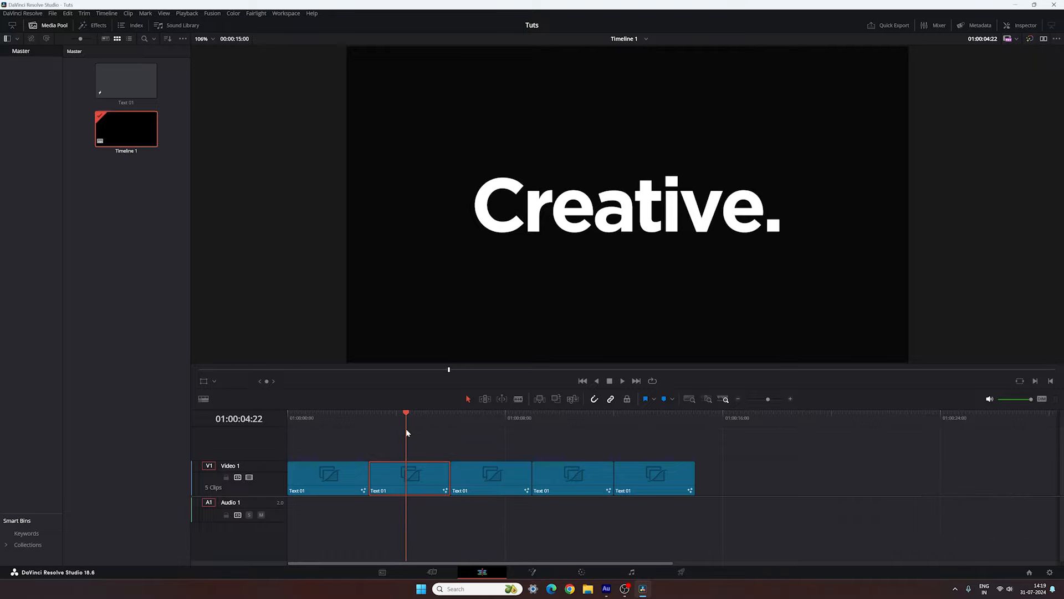
left_click(530, 572)
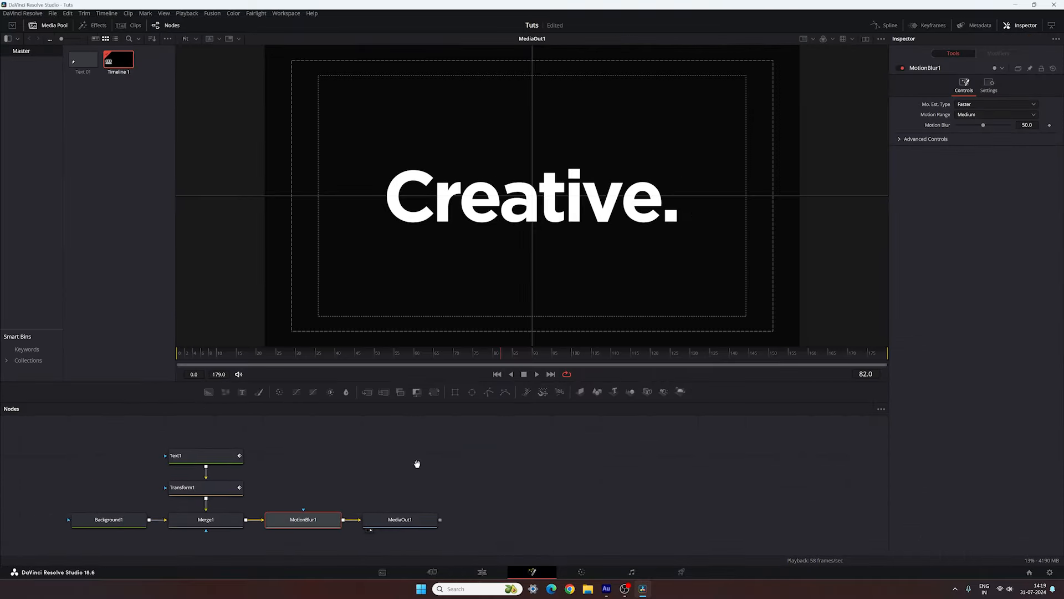
left_click(497, 374)
left_click(537, 375)
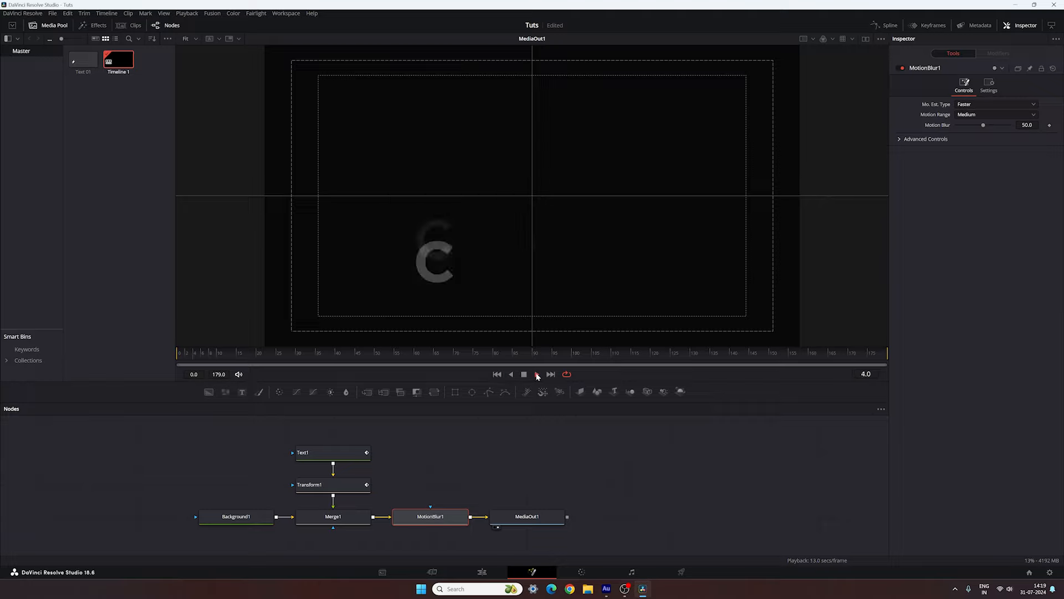
left_click_drag(329, 356, 449, 357)
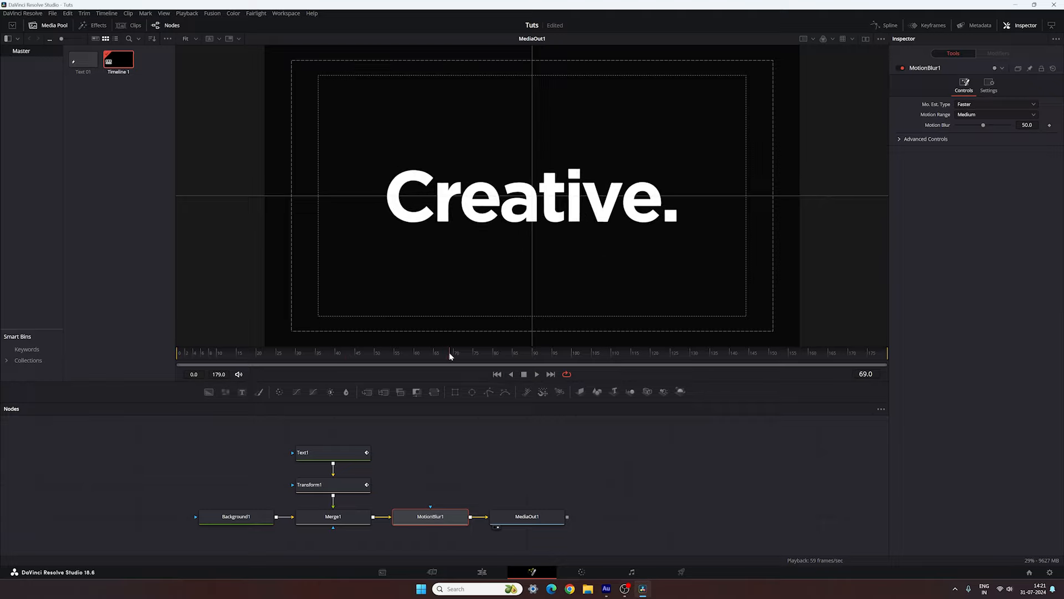
In the Follower modifier of Text1, keyframe the character spacing at 0.95 on frame 15.
left_click(328, 453)
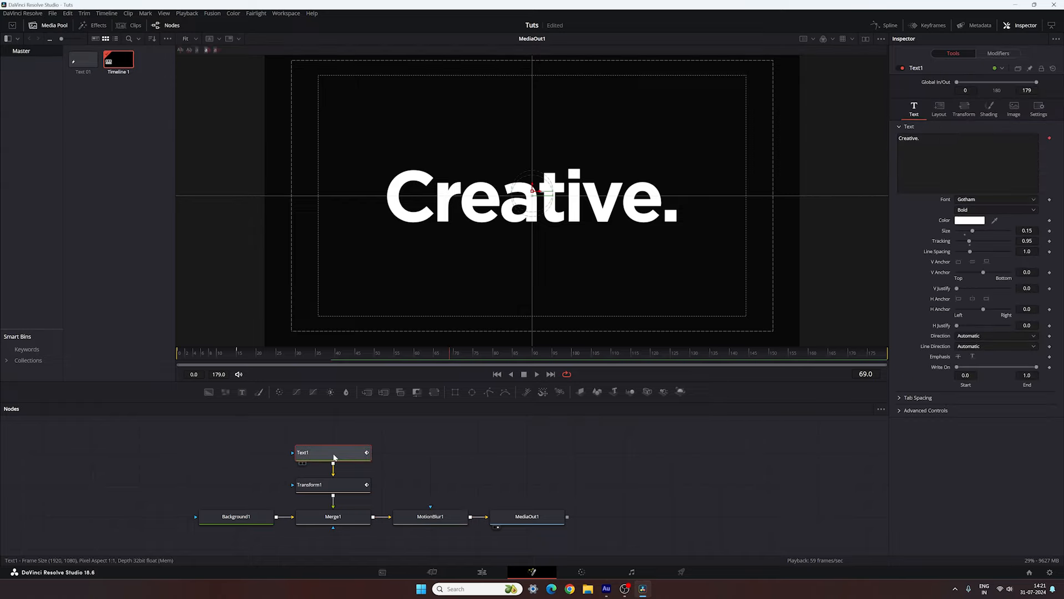
left_click(998, 54)
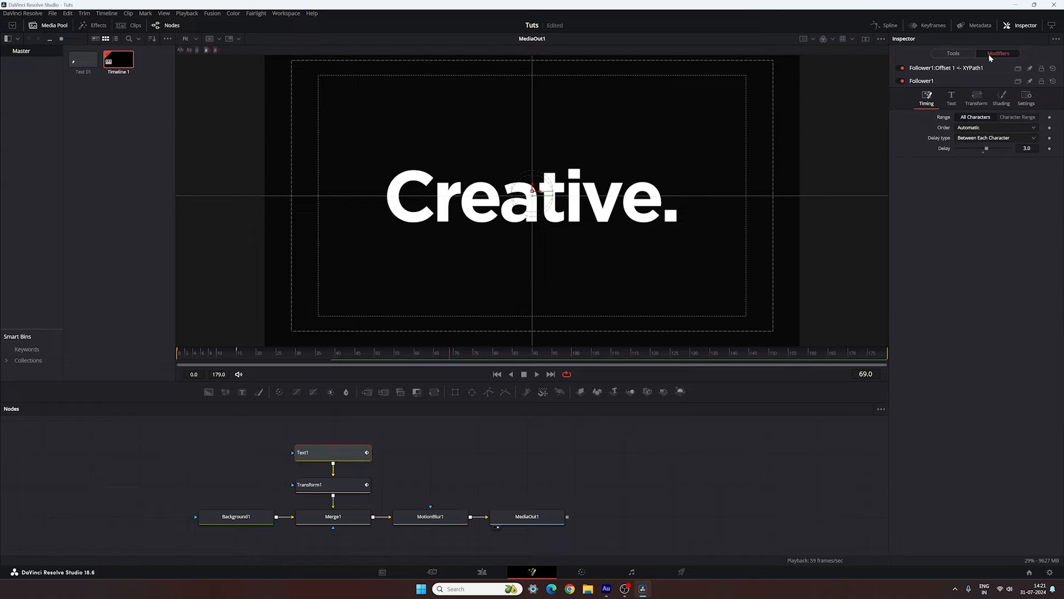
left_click(1002, 101)
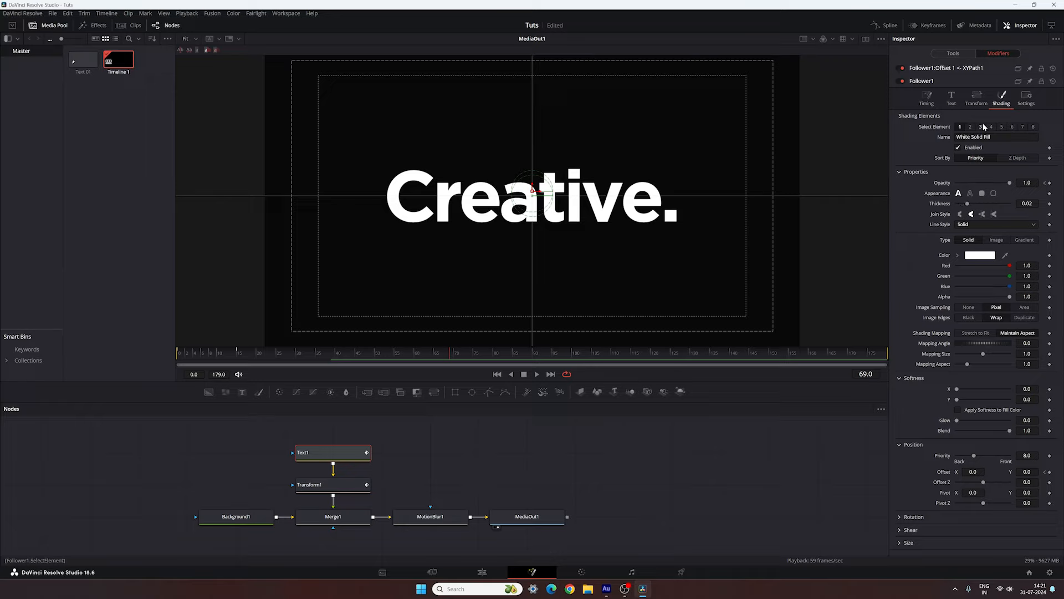
left_click(977, 106)
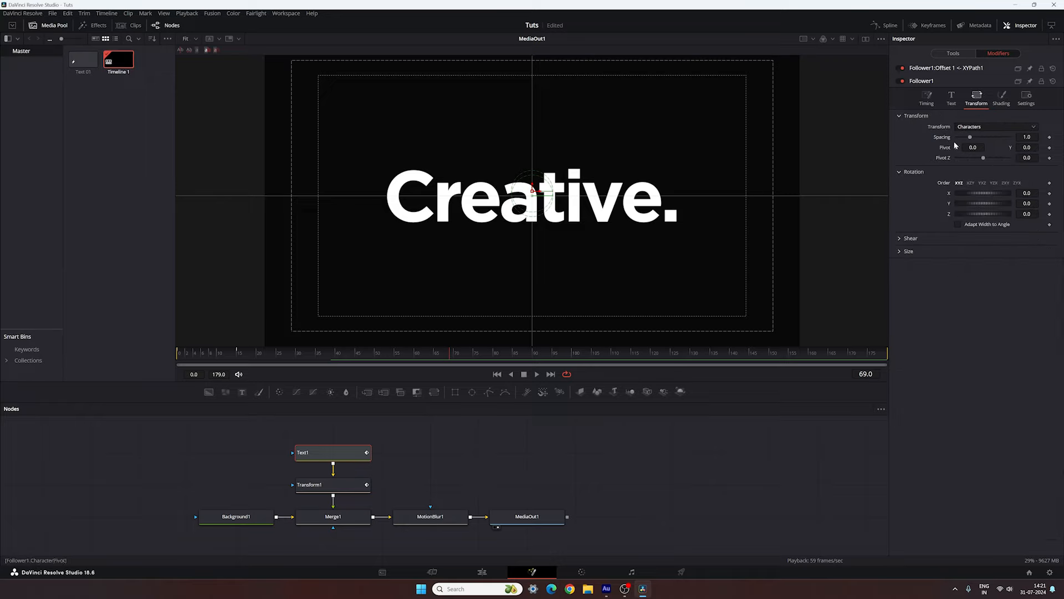
left_click(238, 362)
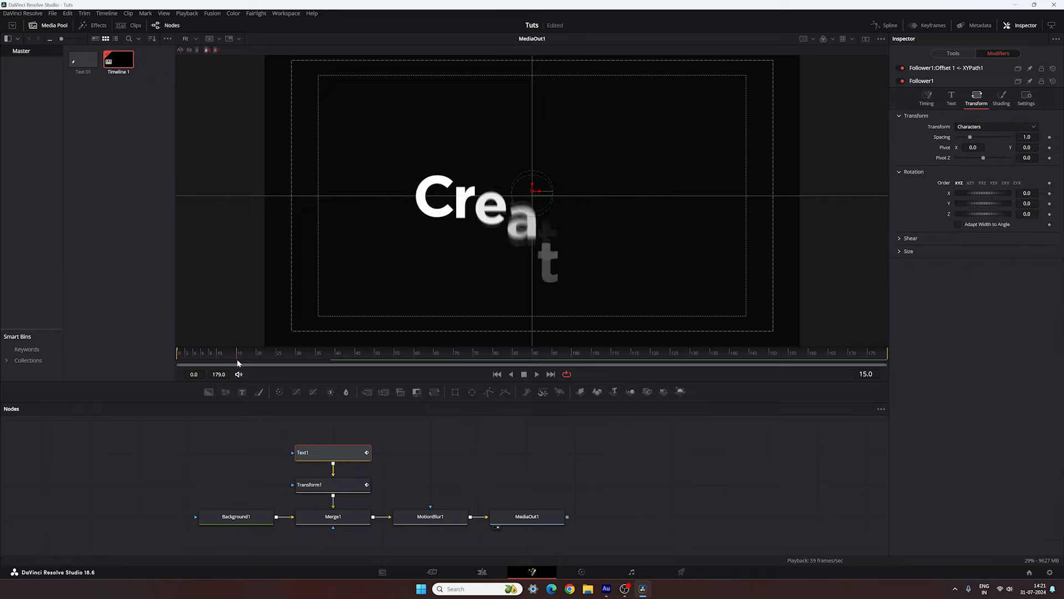
right_click(942, 141)
left_click(947, 144)
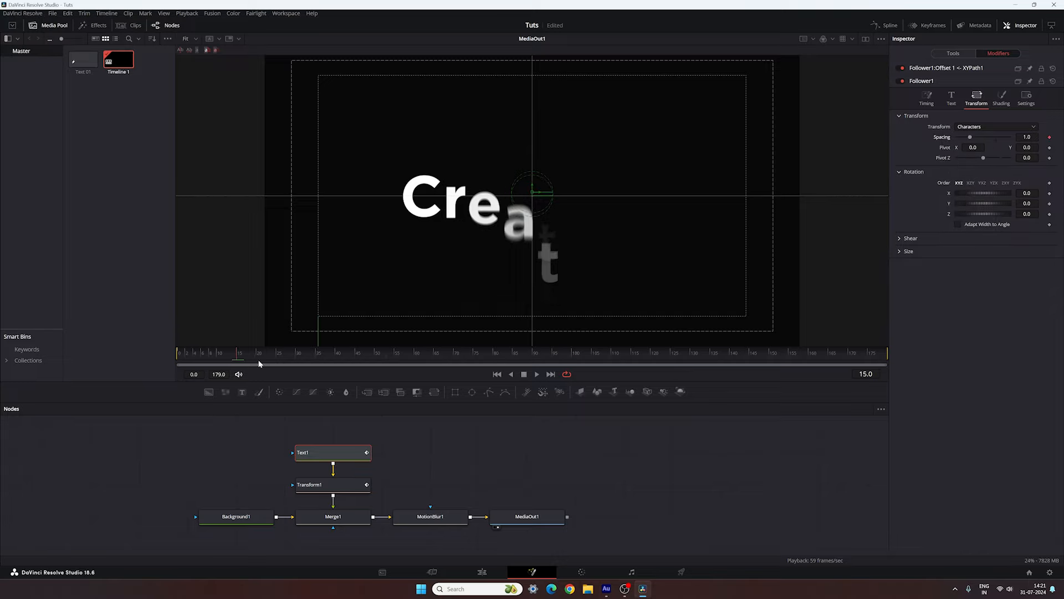
double_click(1027, 137)
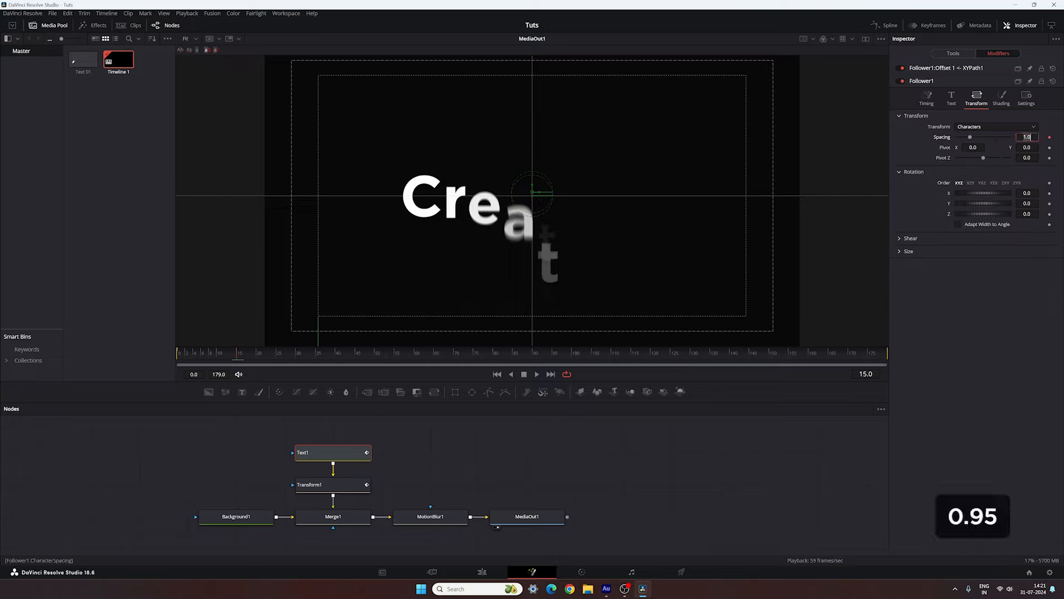
type("0.95")
key("Tab")
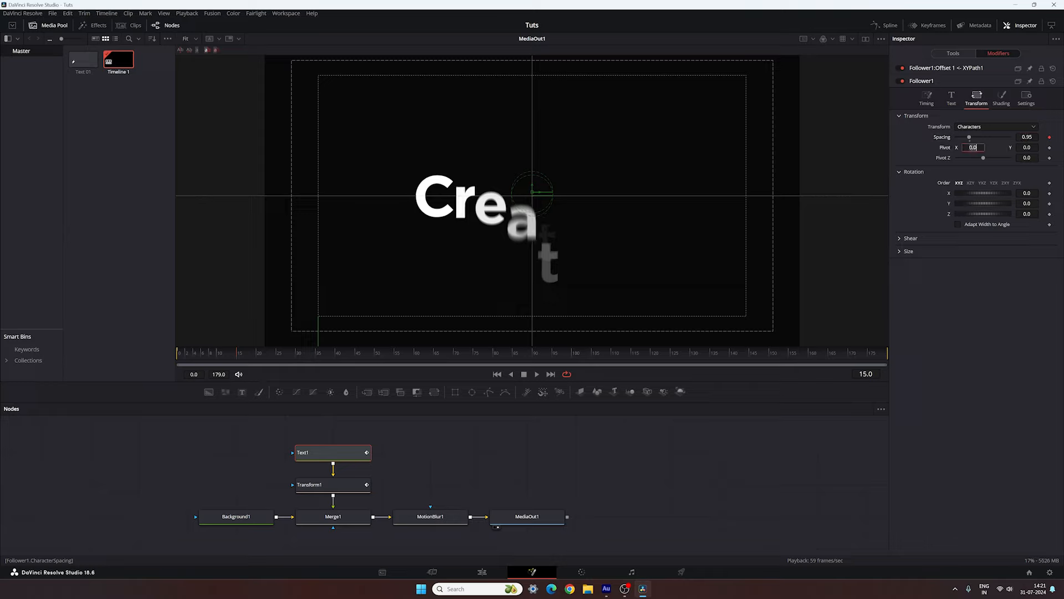
Keyframe the Follower's character spacing at 0.5 on frame 0 and scrub through the animation.
left_click_drag(237, 358, 177, 360)
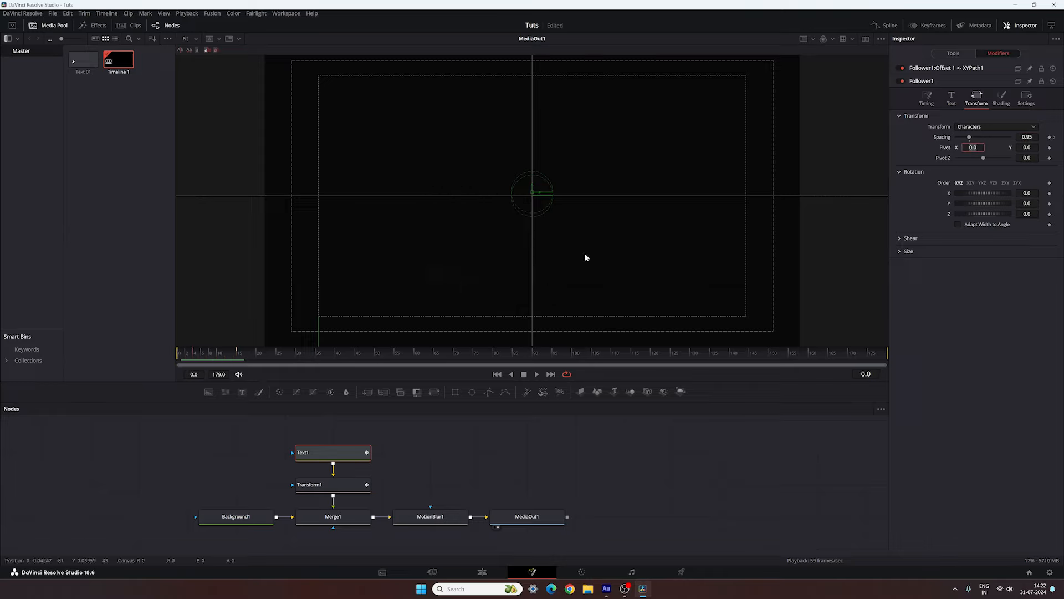
double_click(1027, 137)
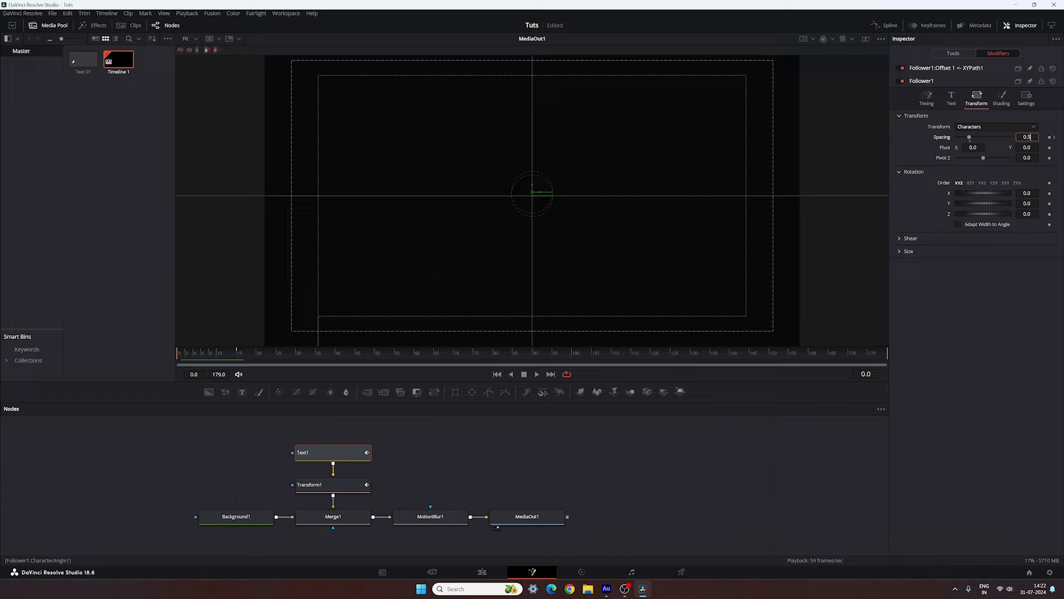
type("0.5")
key("Tab")
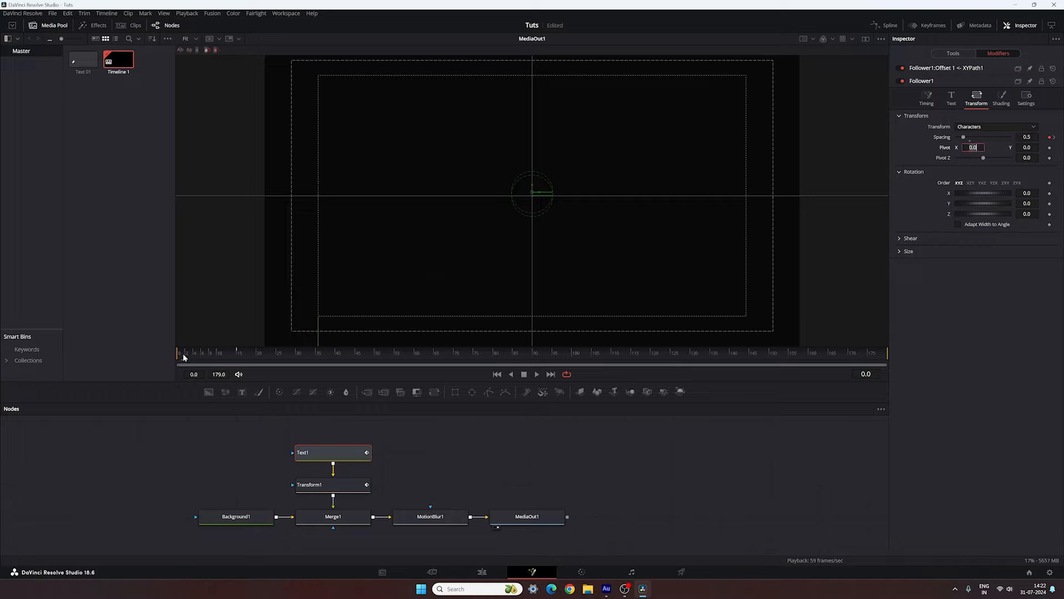
left_click_drag(185, 357, 309, 359)
Smooth the Character Spacing spline between both keyframes and stretch the frame 15 keyframe's ease handle back to frame 0.
left_click(885, 25)
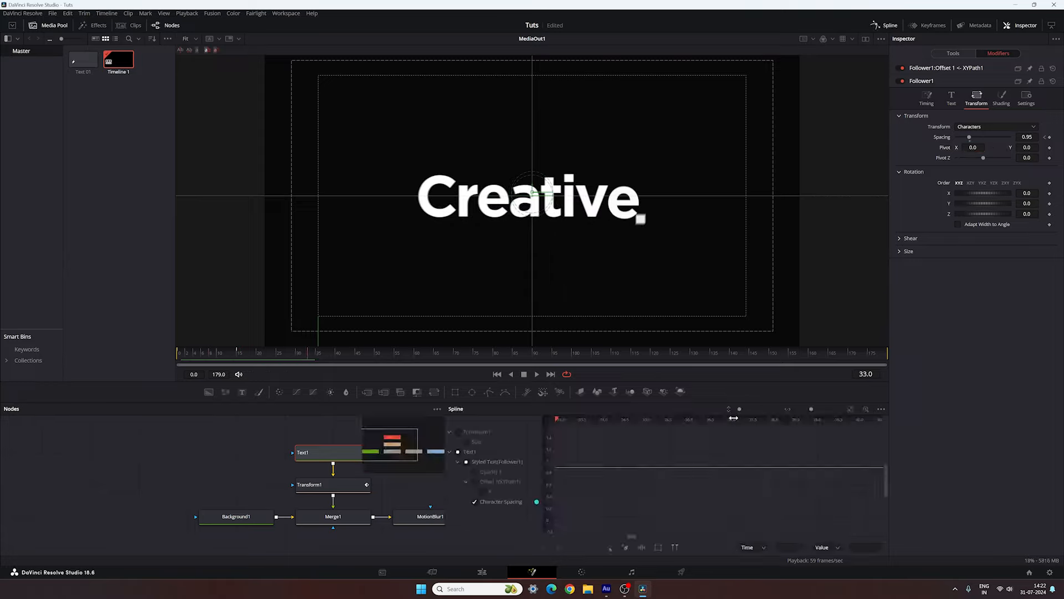
key("F4")
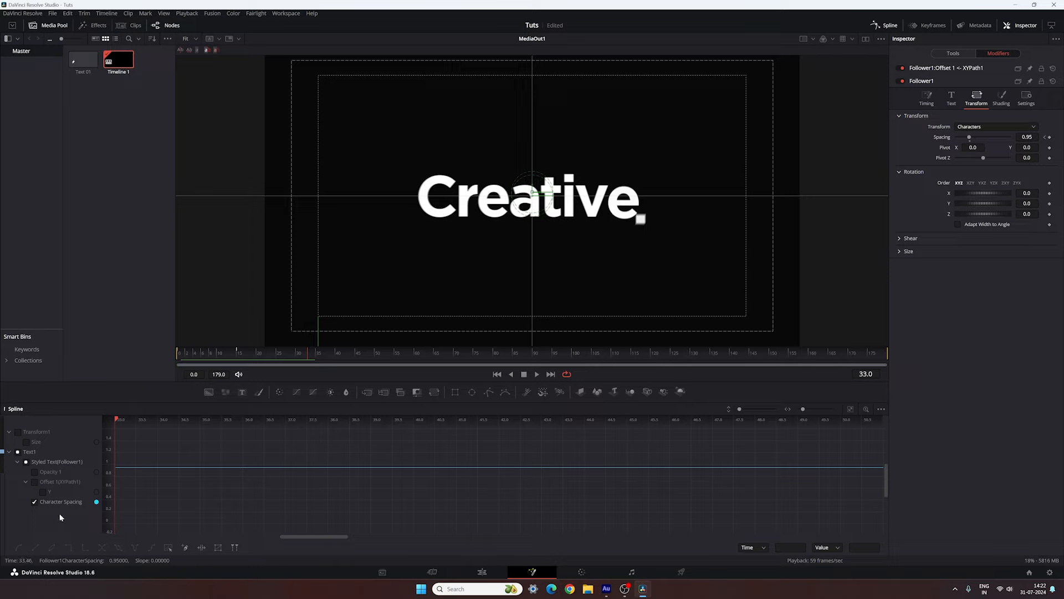
left_click(849, 410)
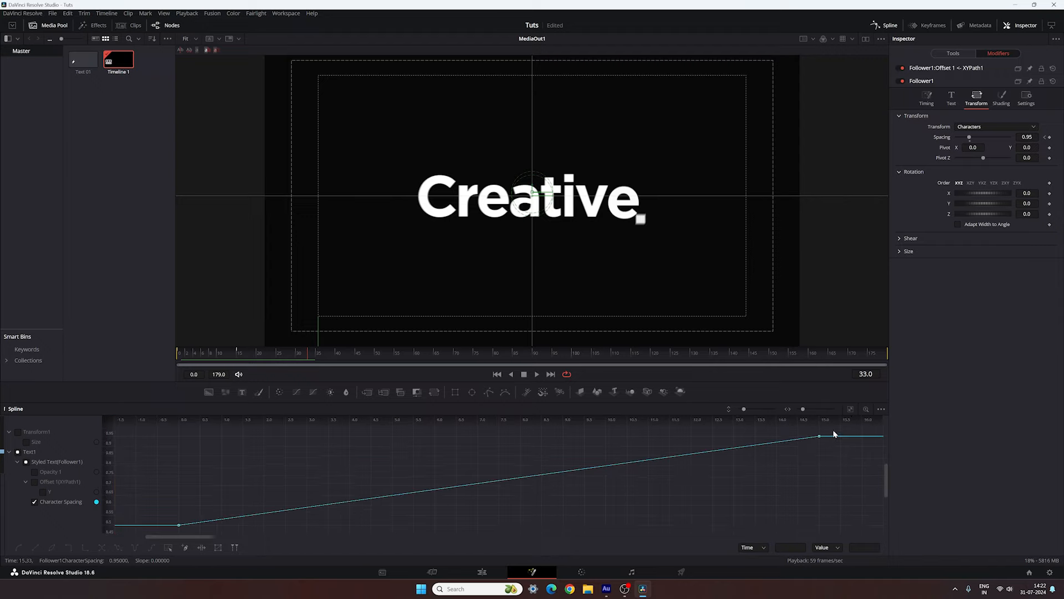
left_click_drag(837, 431, 173, 529)
key("s")
left_click_drag(610, 436, 178, 436)
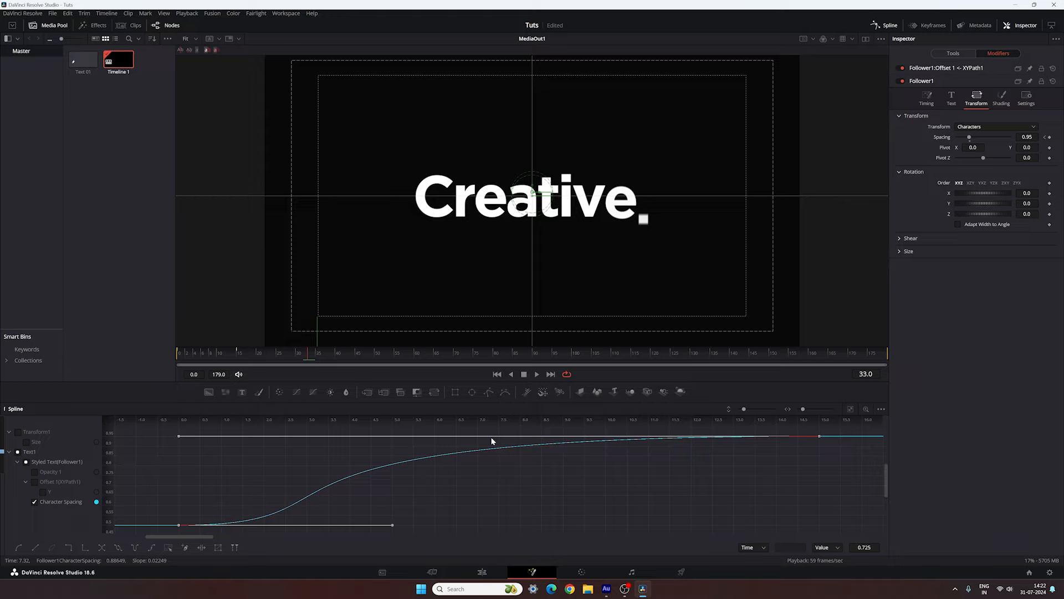
left_click(887, 25)
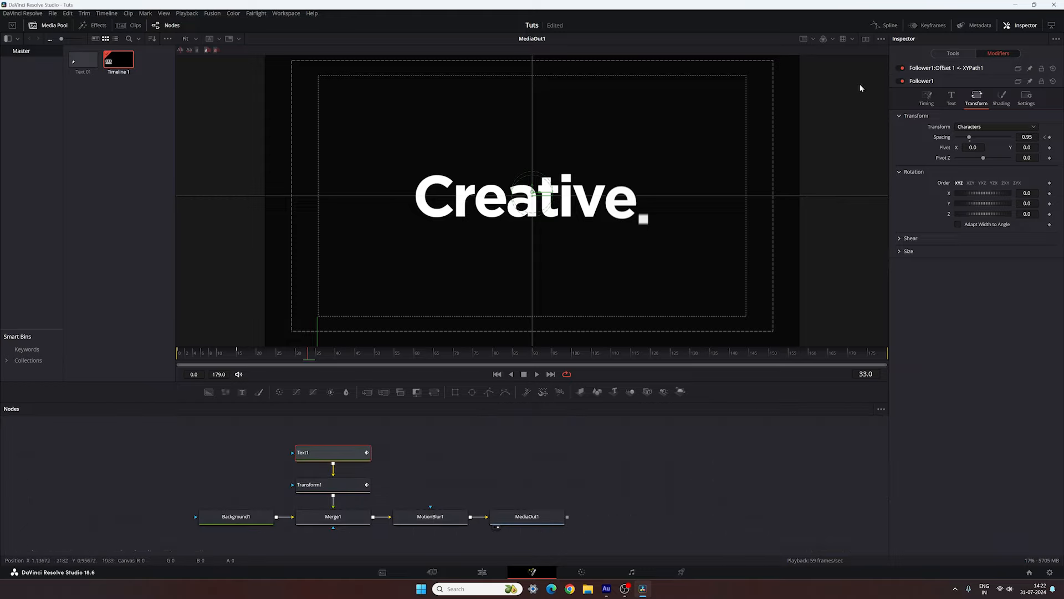
Play the composition from the start to review the eased character spacing animation.
left_click(498, 374)
left_click(536, 374)
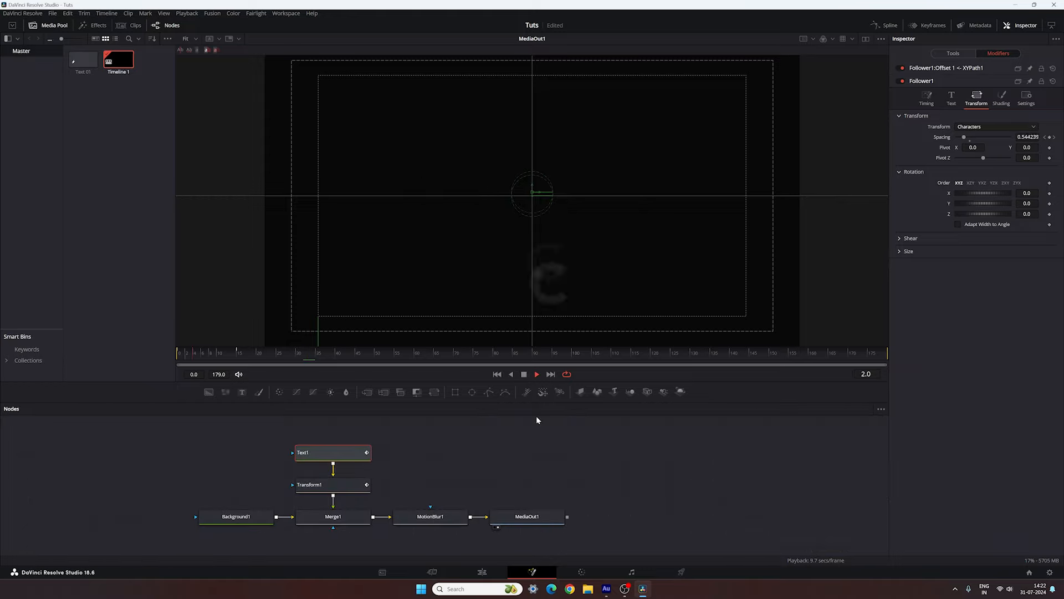
left_click(498, 374)
left_click(497, 377)
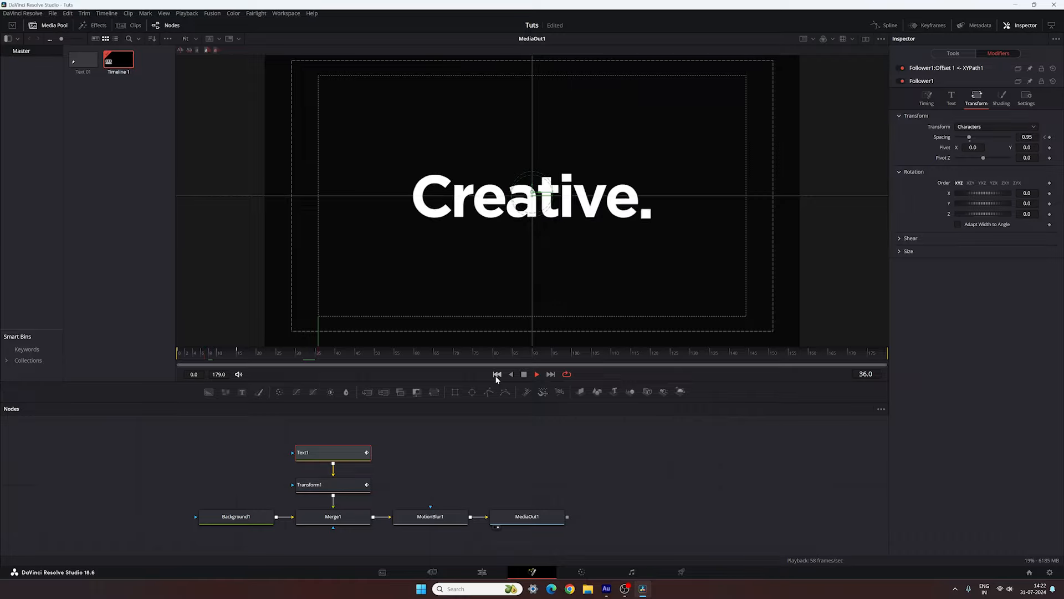
left_click(497, 377)
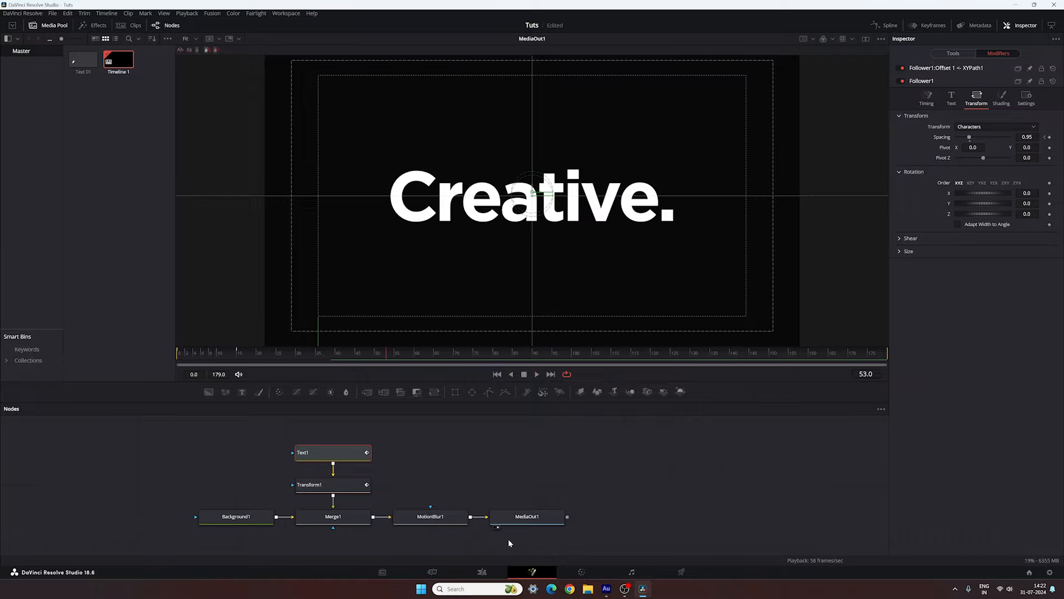
Return to the edit timeline and open the third Text 01 clip's composition in Fusion.
left_click(493, 572)
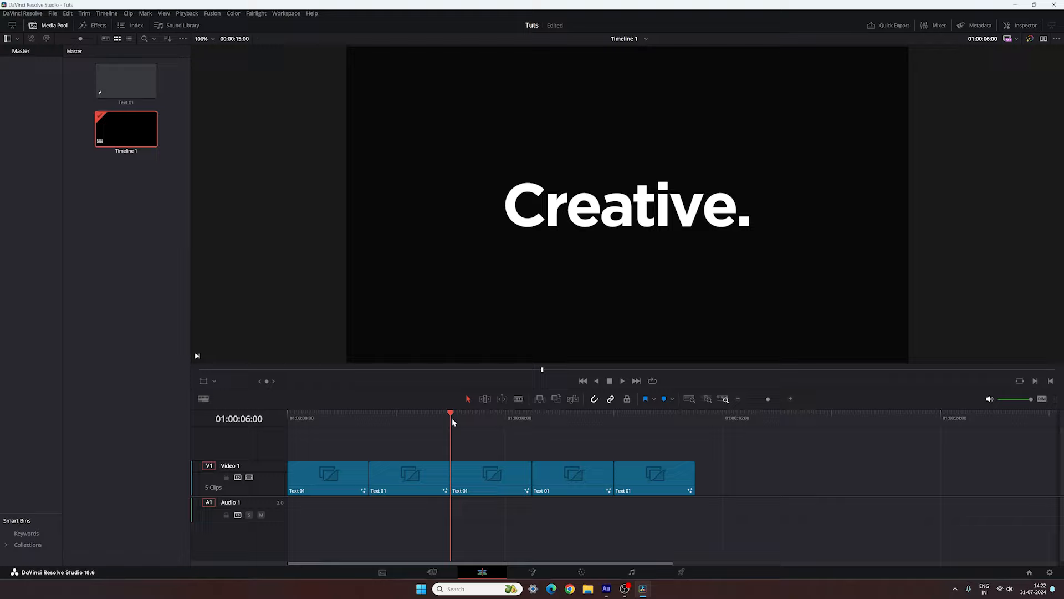
left_click_drag(451, 418, 488, 430)
left_click(532, 572)
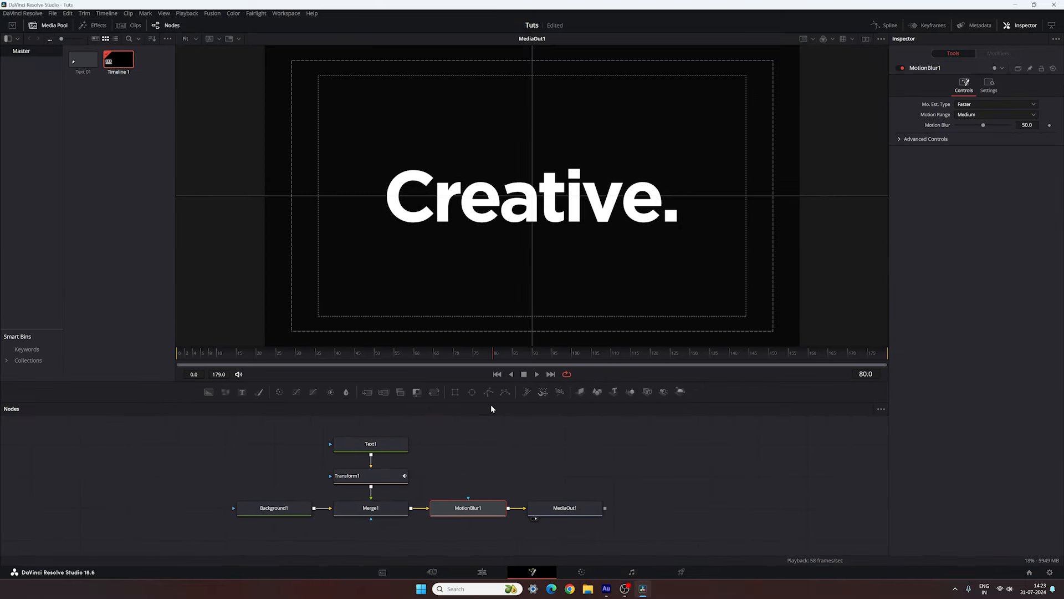
Add a Follower modifier to the text of the Text1 node and show its modifier settings.
left_click(392, 451)
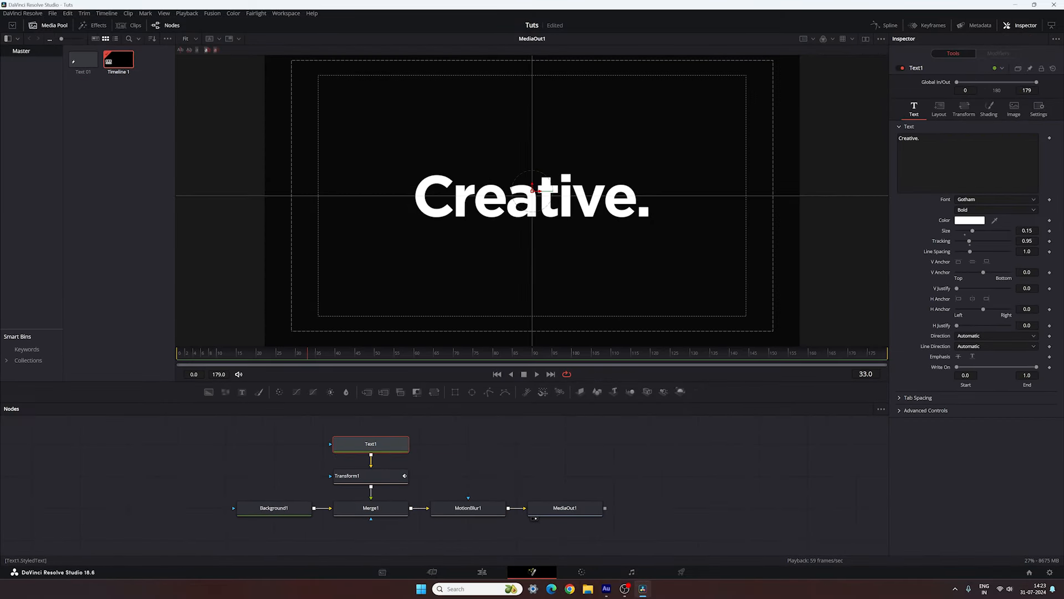
right_click(929, 148)
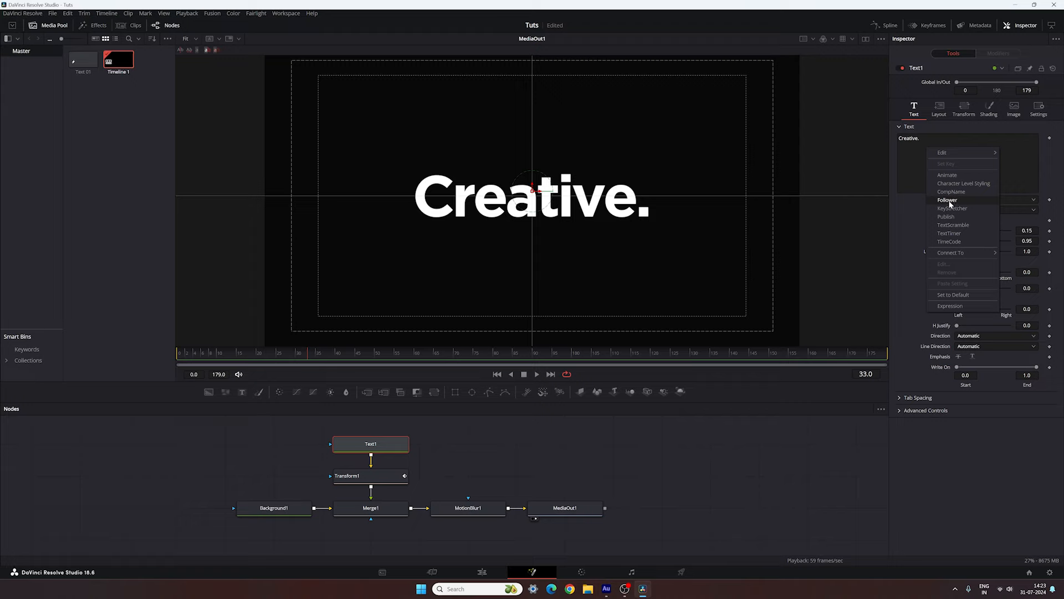
left_click(948, 200)
left_click(998, 54)
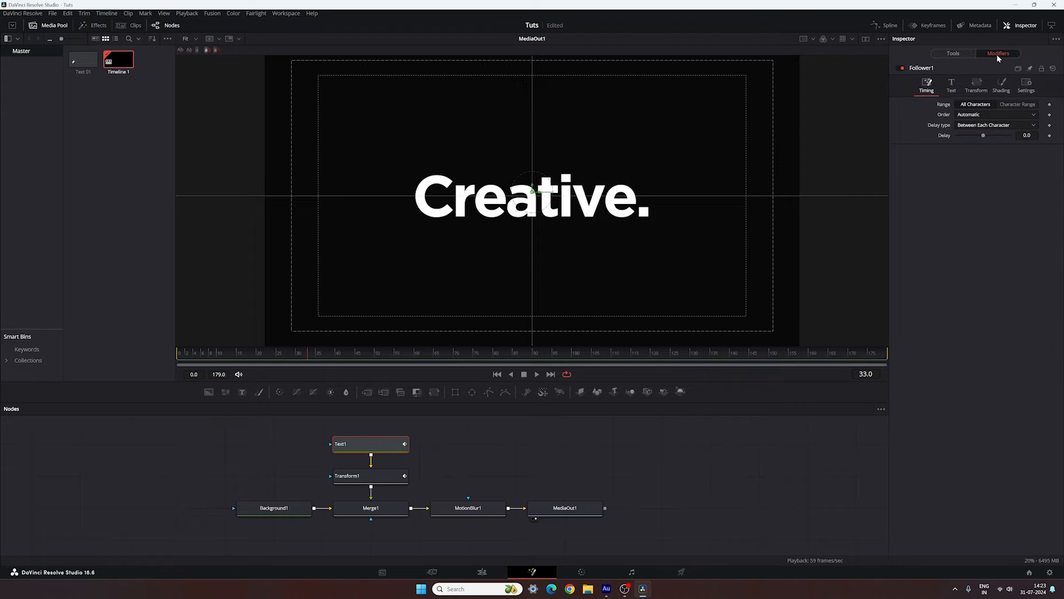
Animate the Follower's shading opacity with keyframes of 0.0 on frame 0 and 1.0 on frame 15.
left_click(1001, 85)
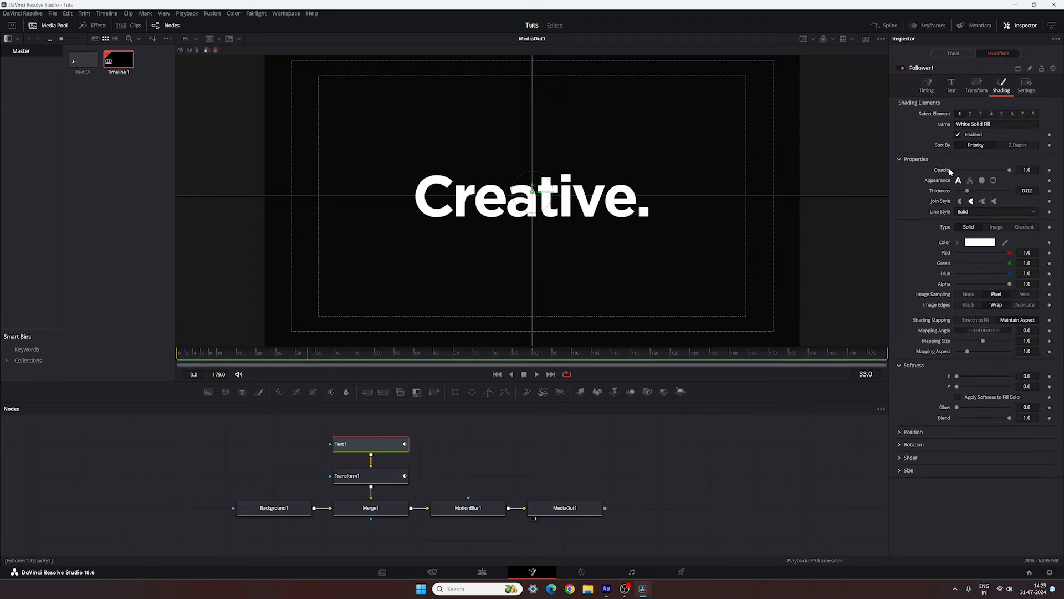
left_click(262, 360)
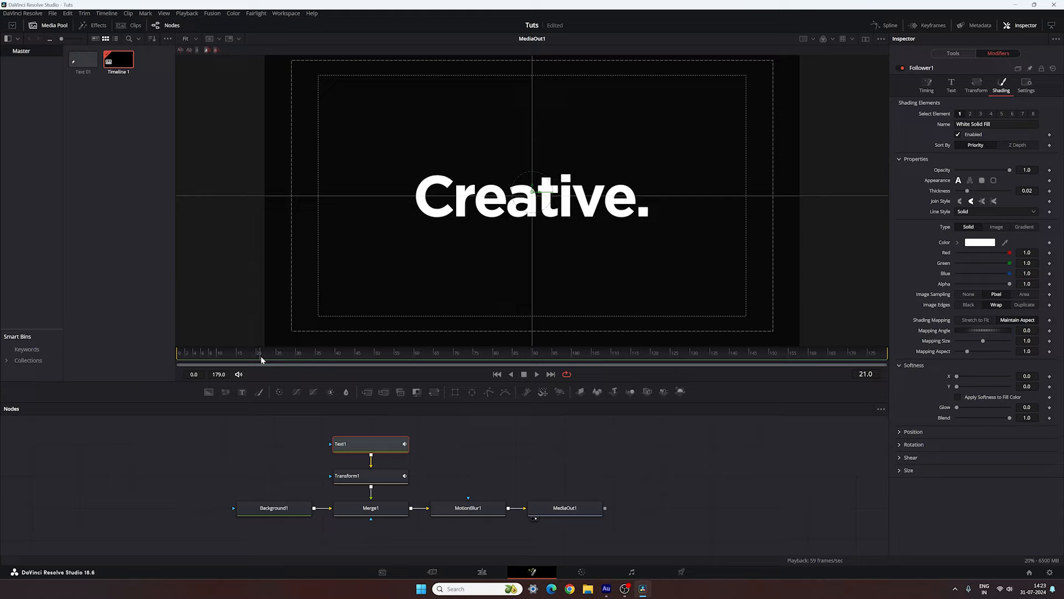
right_click(943, 172)
left_click(961, 177)
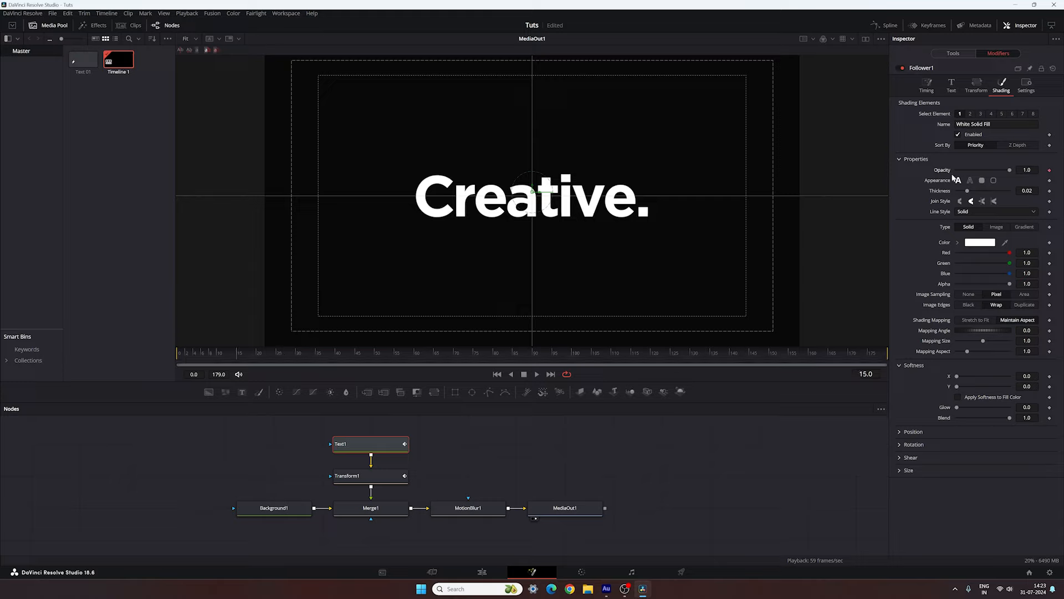
left_click(181, 357)
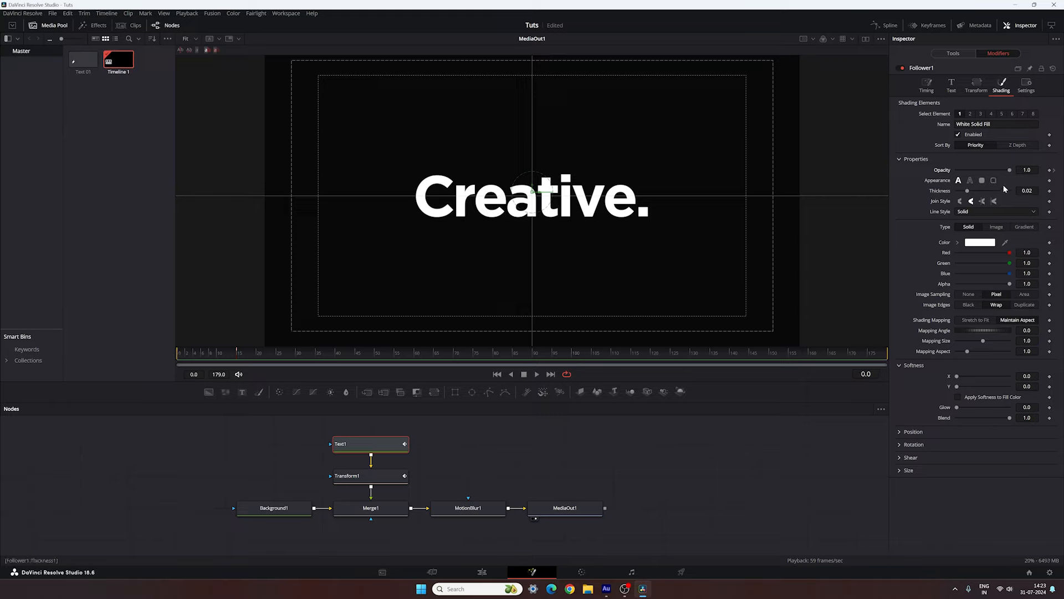
left_click_drag(1009, 170, 951, 173)
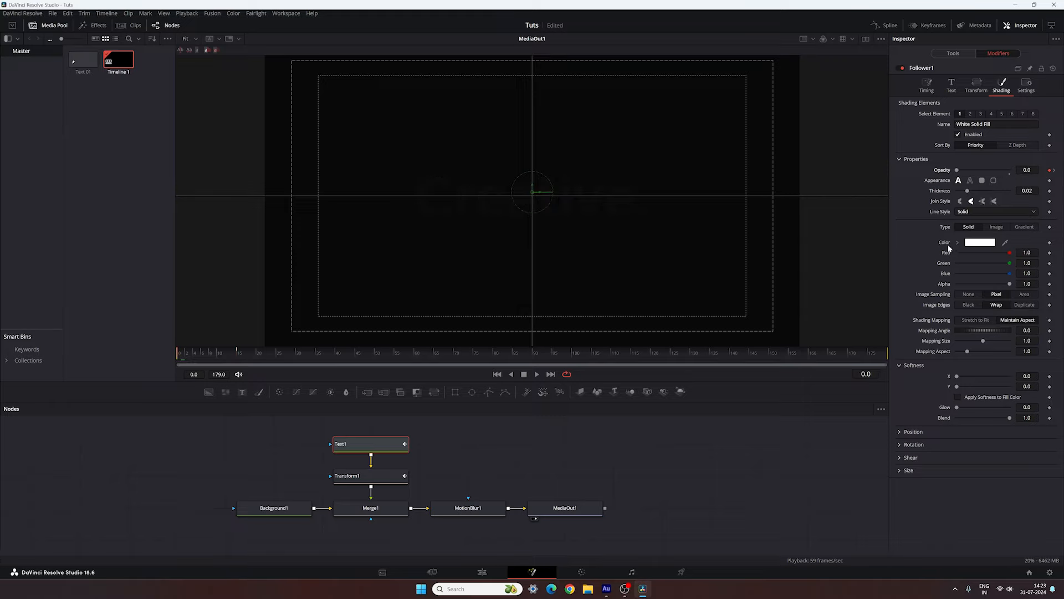
Animate the Follower's shading X rotation with keyframes of 0.0 on frame 15 and 90.0 on frame 0.
left_click(900, 445)
left_click(237, 357)
right_click(949, 456)
left_click(958, 463)
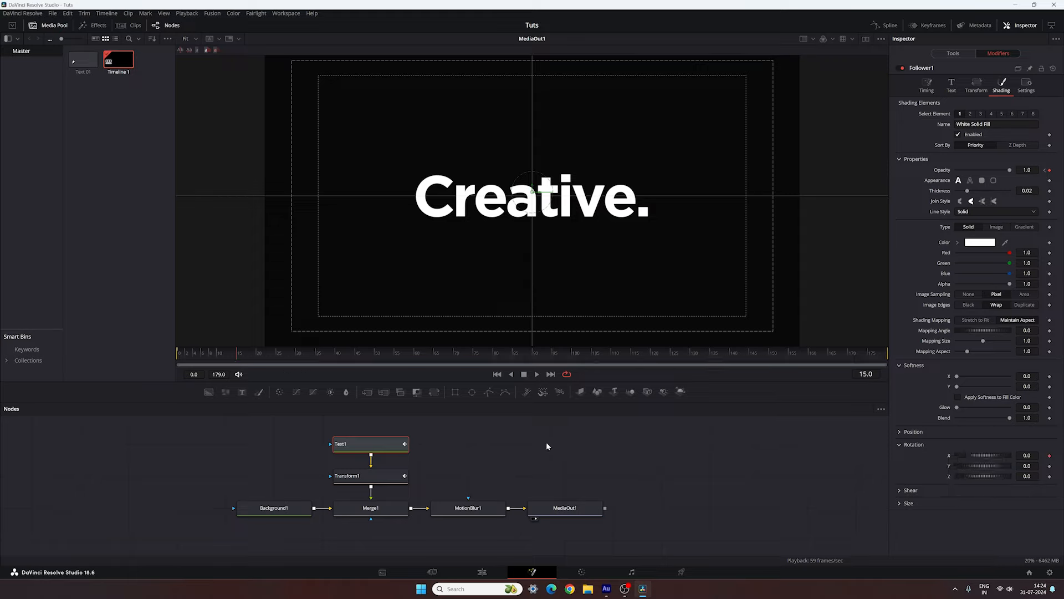
left_click_drag(236, 359, 173, 361)
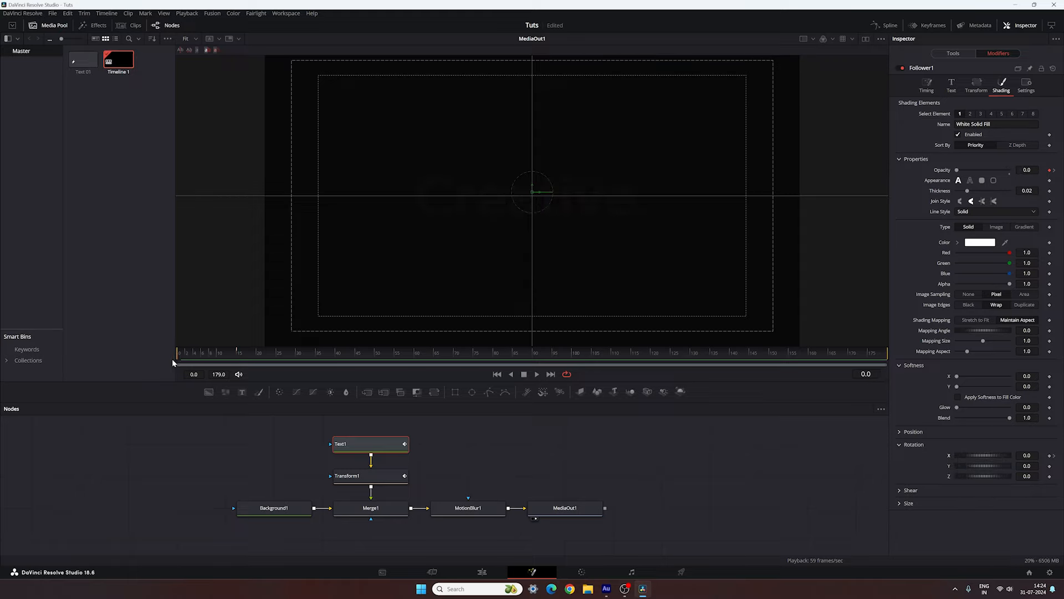
left_click(1028, 455)
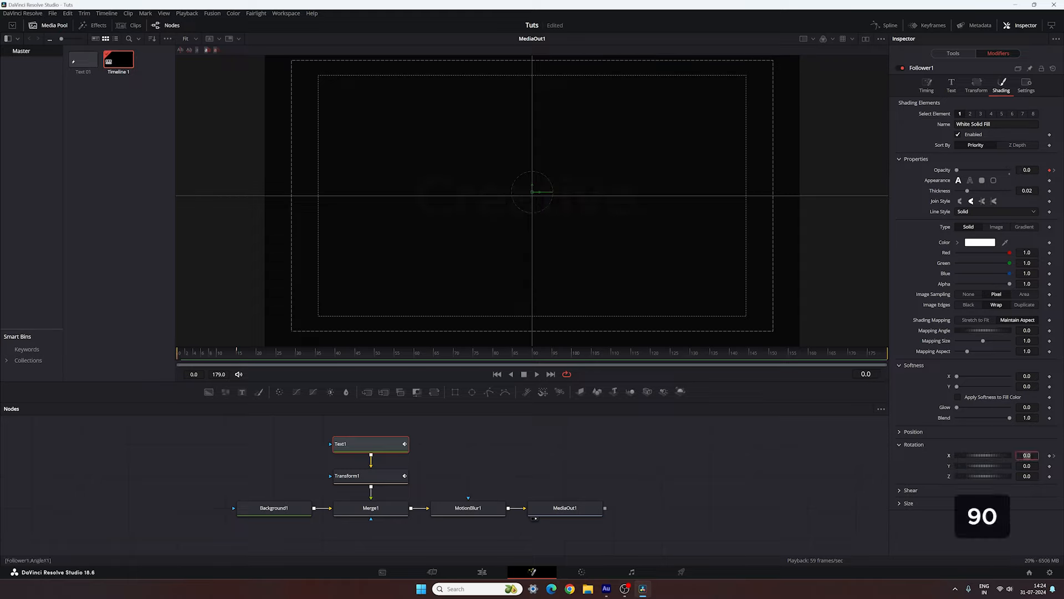
key("Tab")
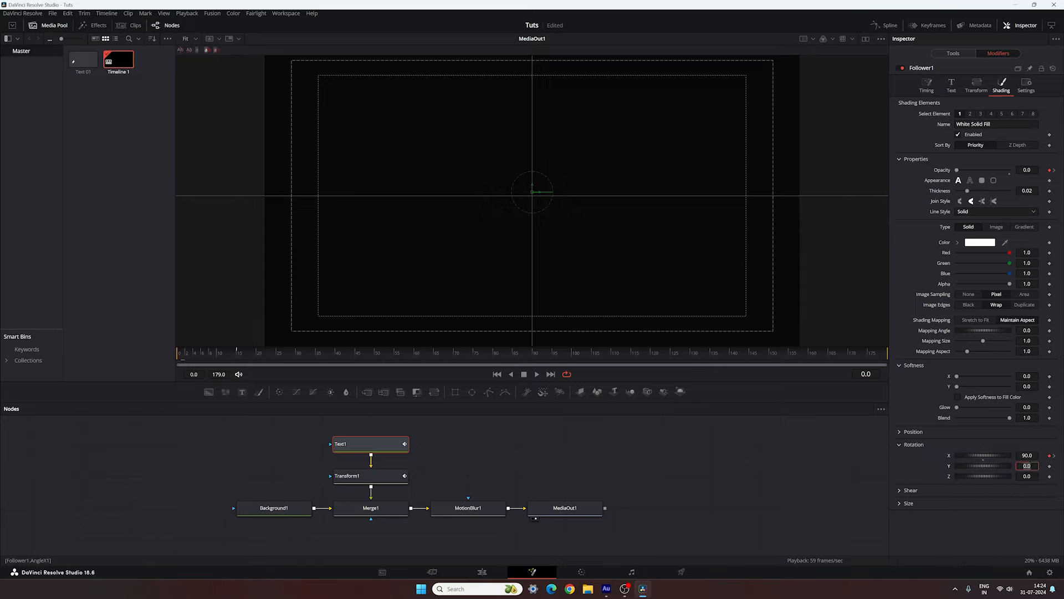
left_click_drag(188, 359, 244, 363)
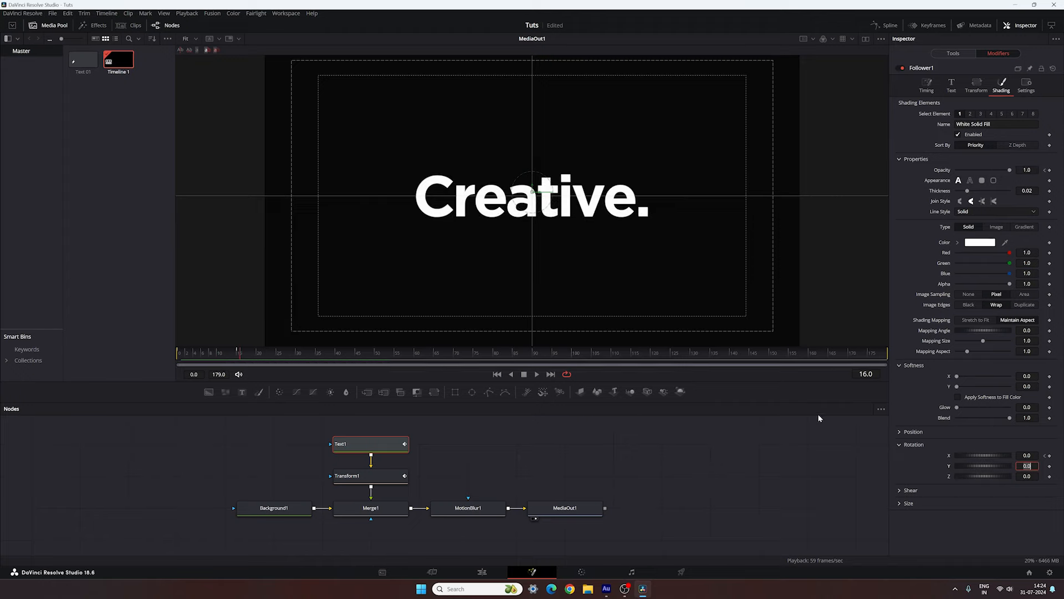
Smooth the Follower's Opacity 1 curve in the Spline editor and stretch the frame 15 keyframe's handle back to about frame 0.
left_click(883, 25)
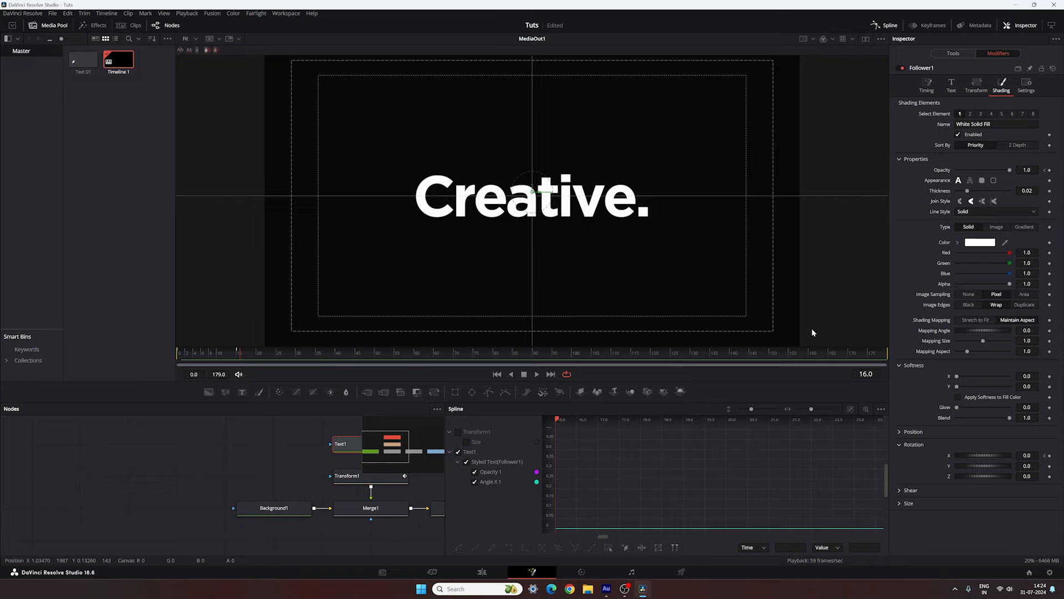
key("F4")
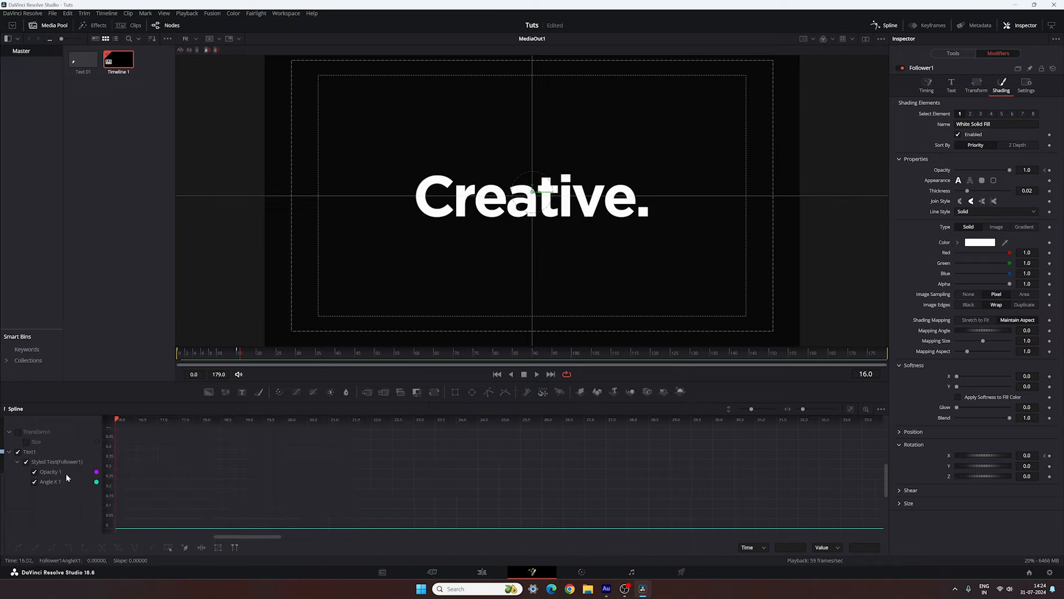
left_click(34, 482)
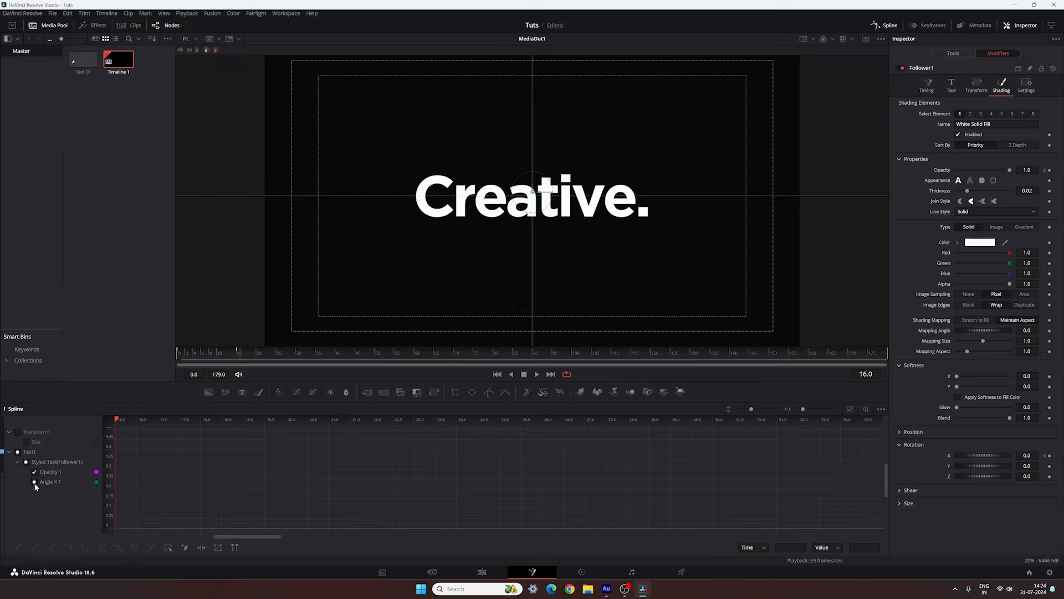
left_click(850, 409)
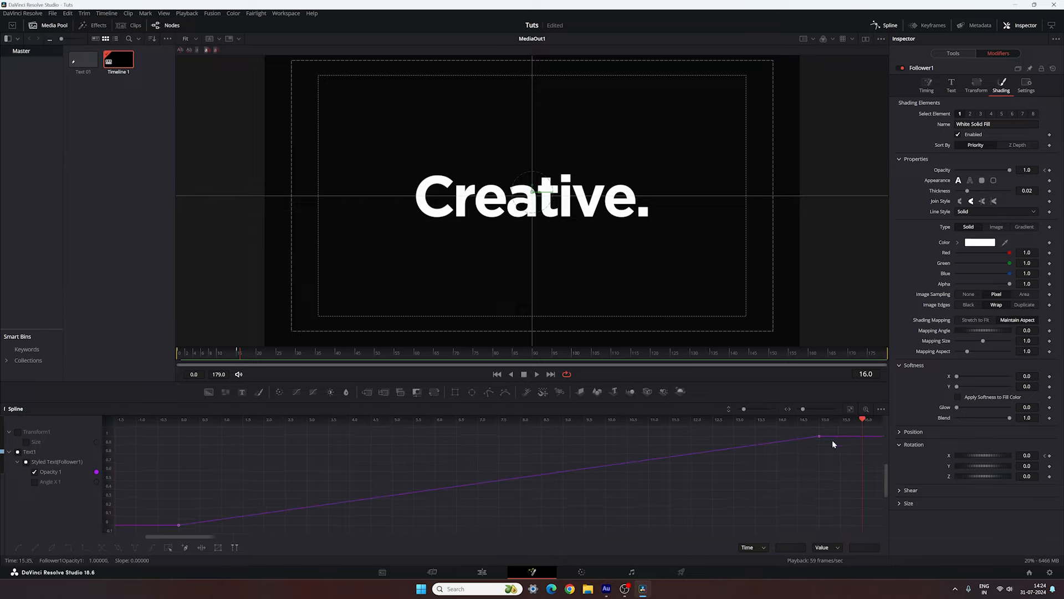
left_click_drag(830, 429, 205, 499)
key("shift+s")
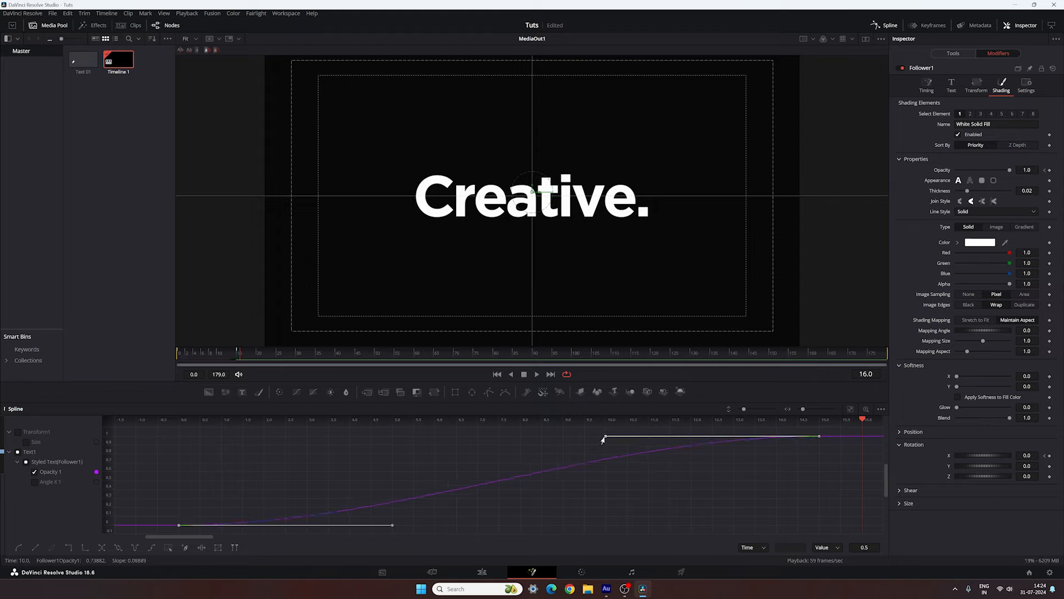
left_click_drag(603, 437, 177, 437)
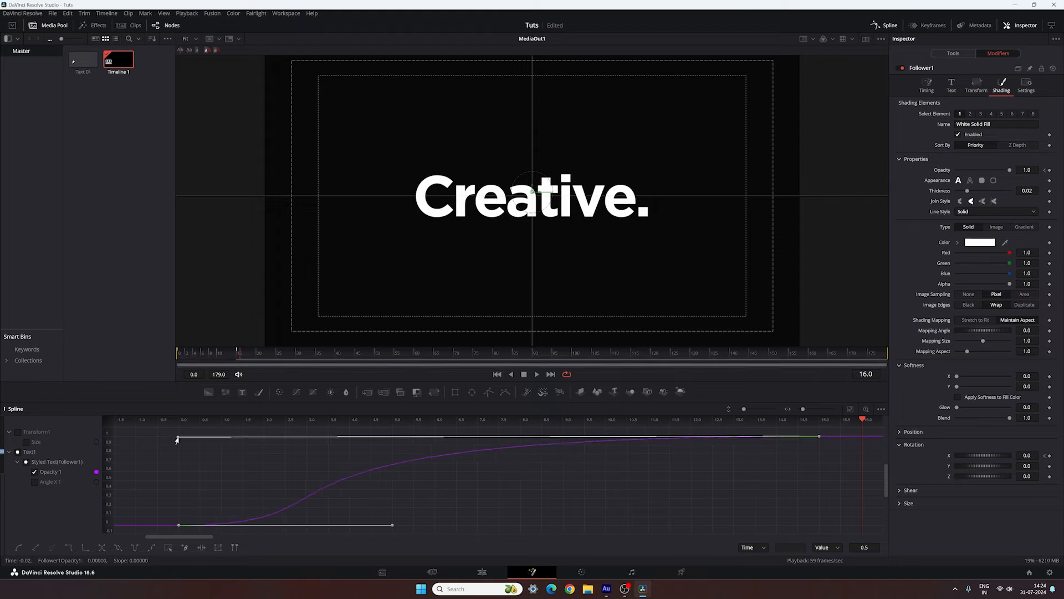
left_click(886, 25)
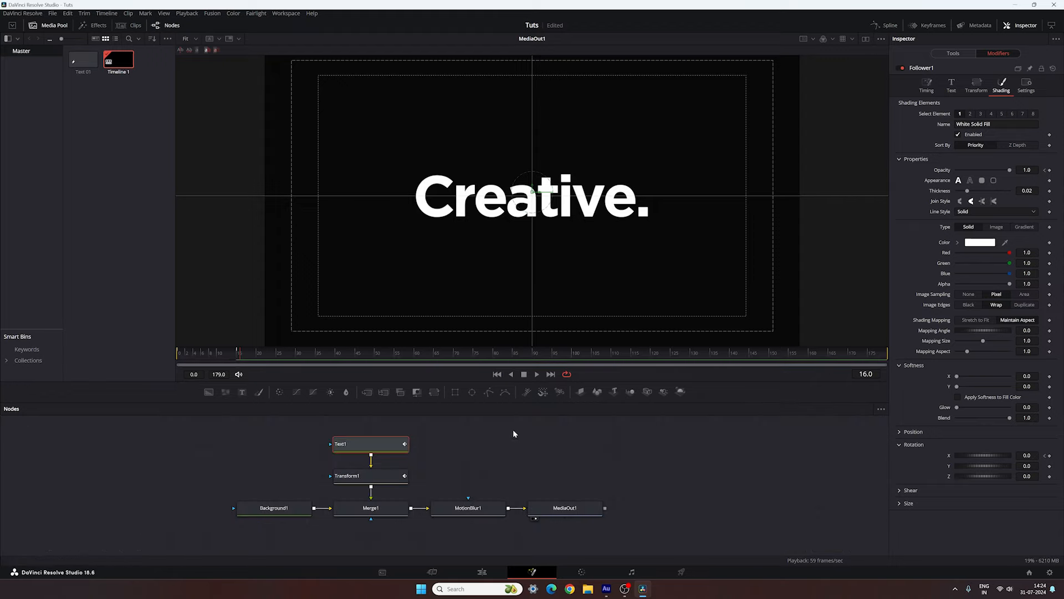
Set the Follower's delay between each character to 5.0 and play the composition from the start.
left_click(497, 375)
key("space")
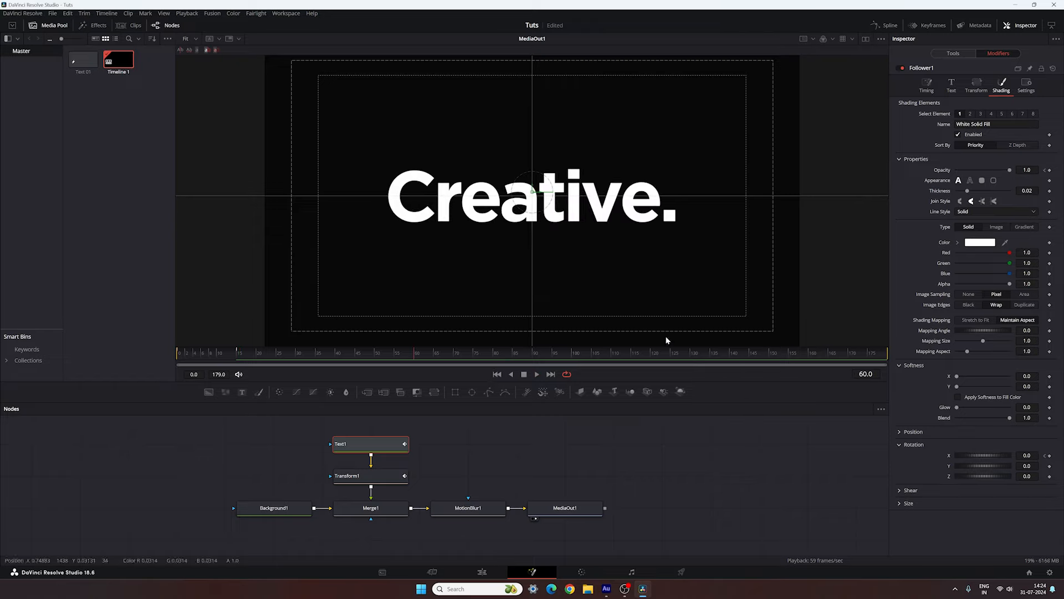
left_click(930, 91)
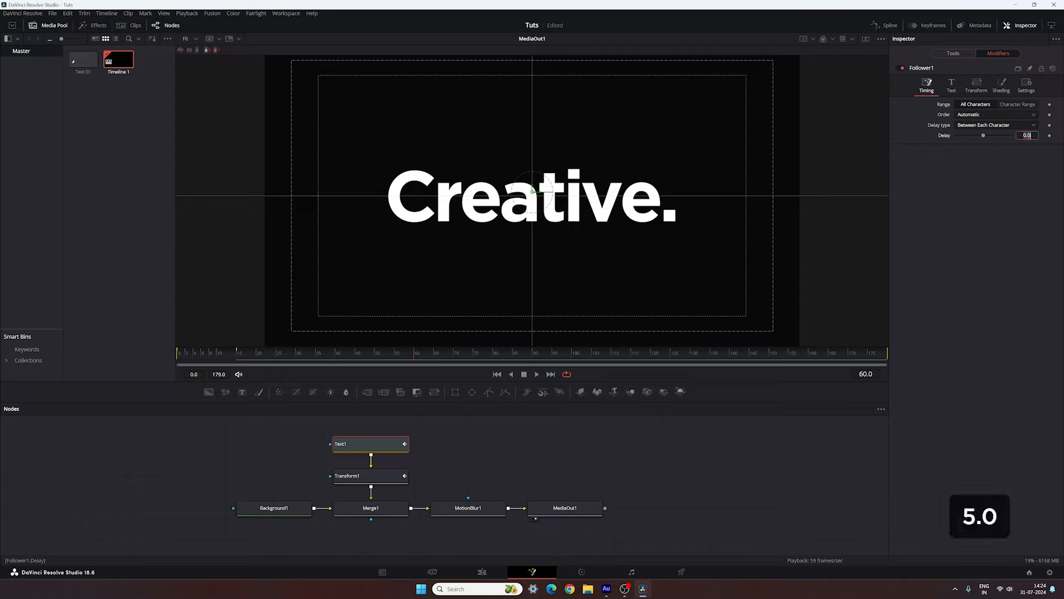
key("Return")
left_click(497, 375)
key("space")
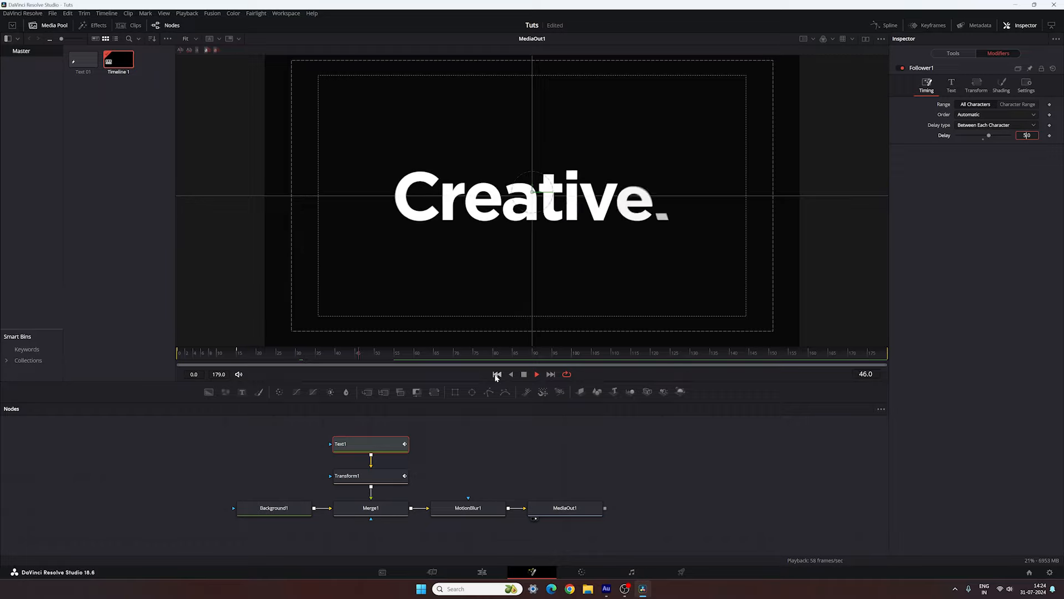
Return to the edit timeline and open the fourth Text 01 clip's composition in Fusion.
left_click(484, 571)
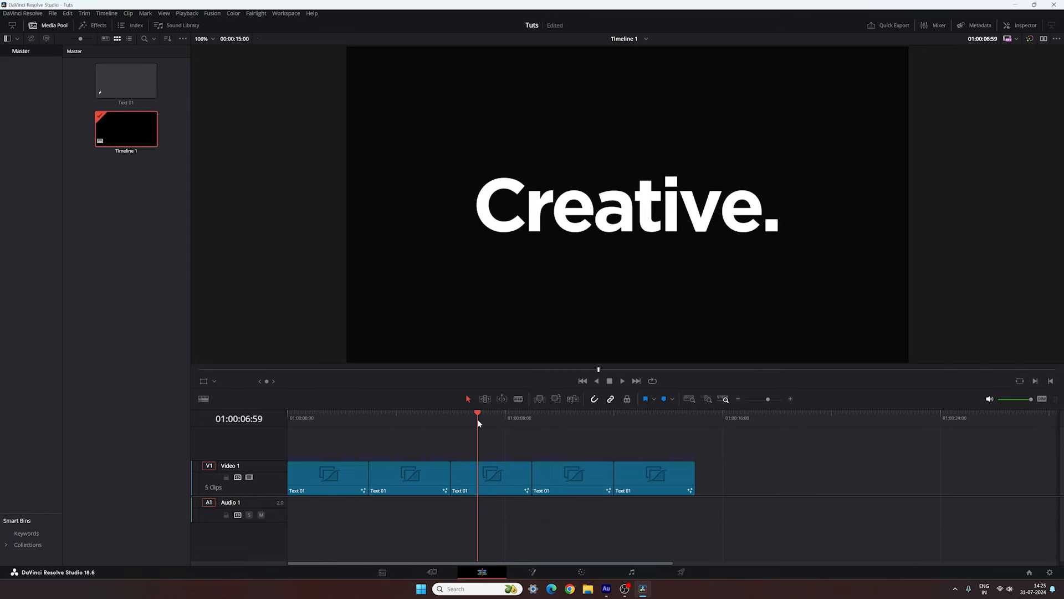
left_click_drag(475, 419, 564, 431)
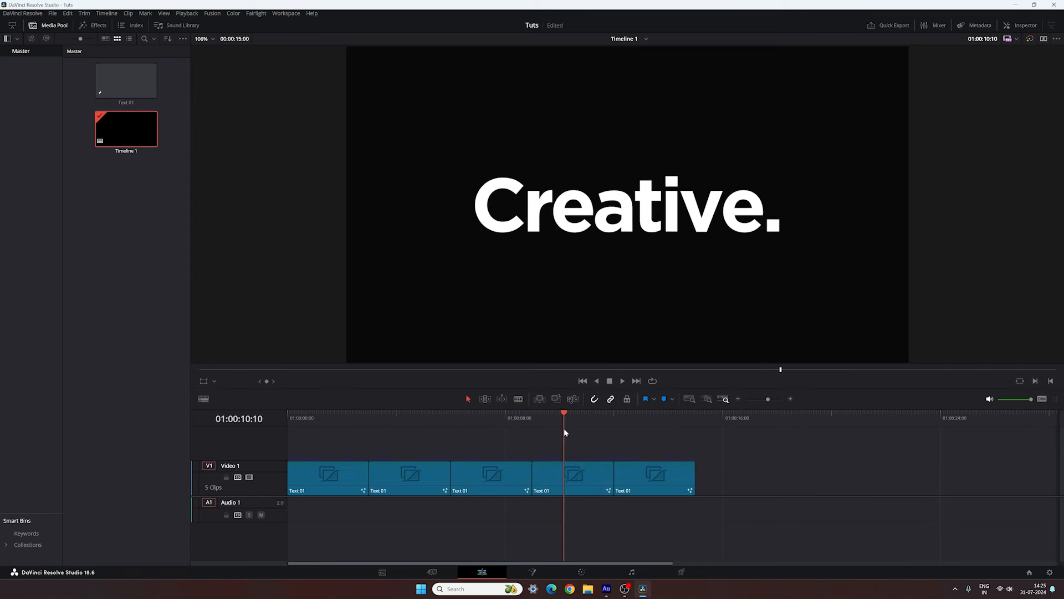
left_click(536, 572)
left_click_drag(289, 355, 490, 358)
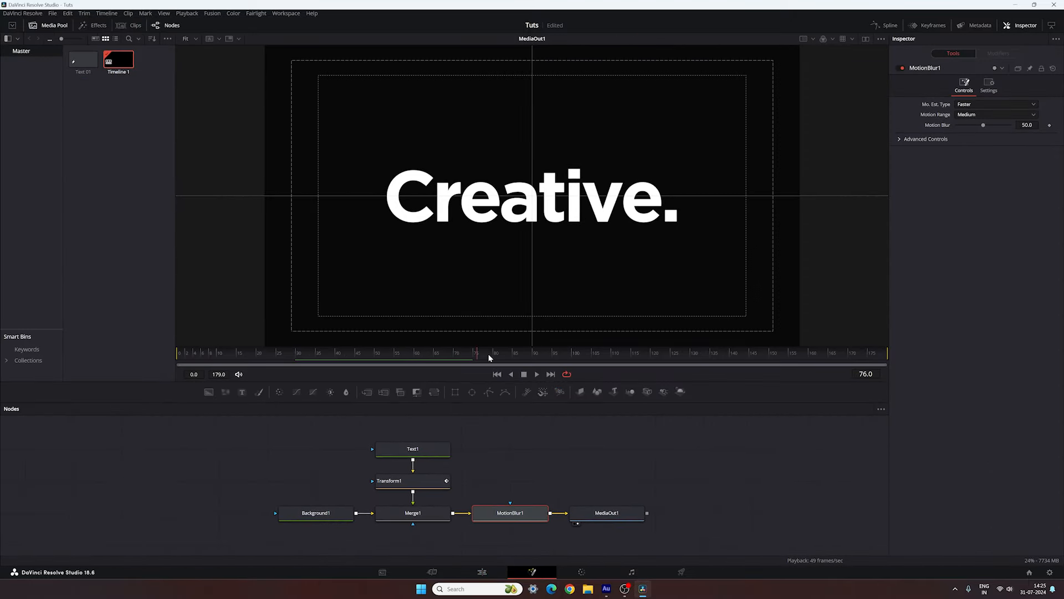
Add a Follower modifier to the Text1 node's text in the fourth clip and show its modifier settings.
left_click(433, 450)
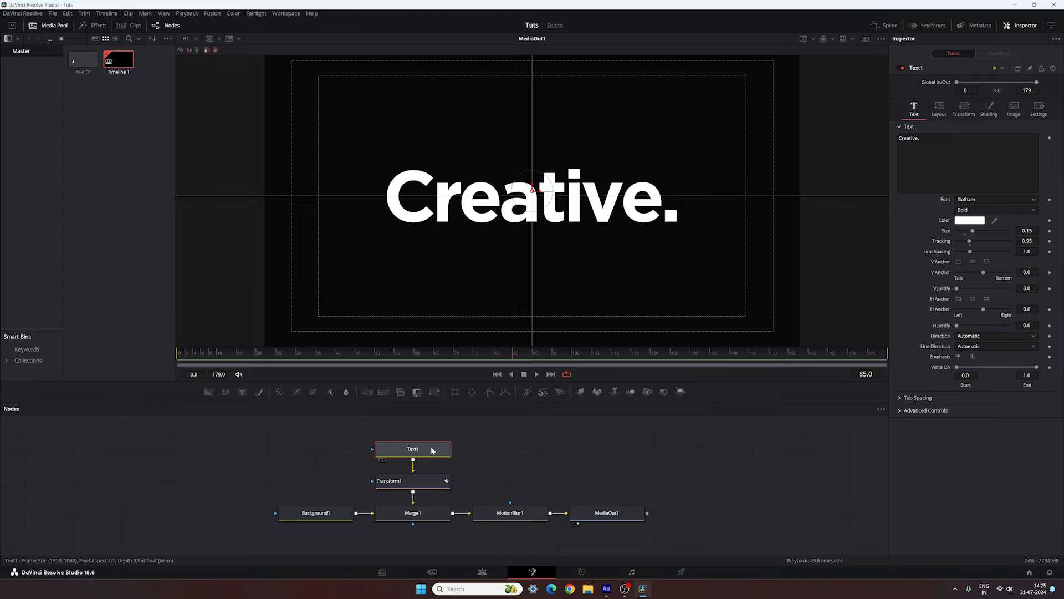
right_click(928, 143)
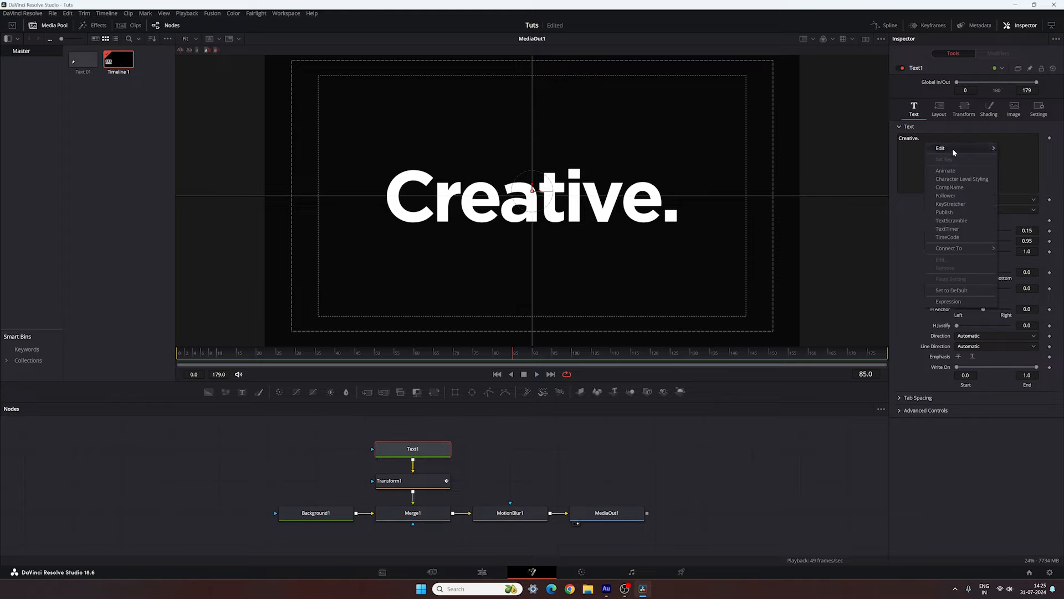
left_click(946, 195)
left_click(998, 54)
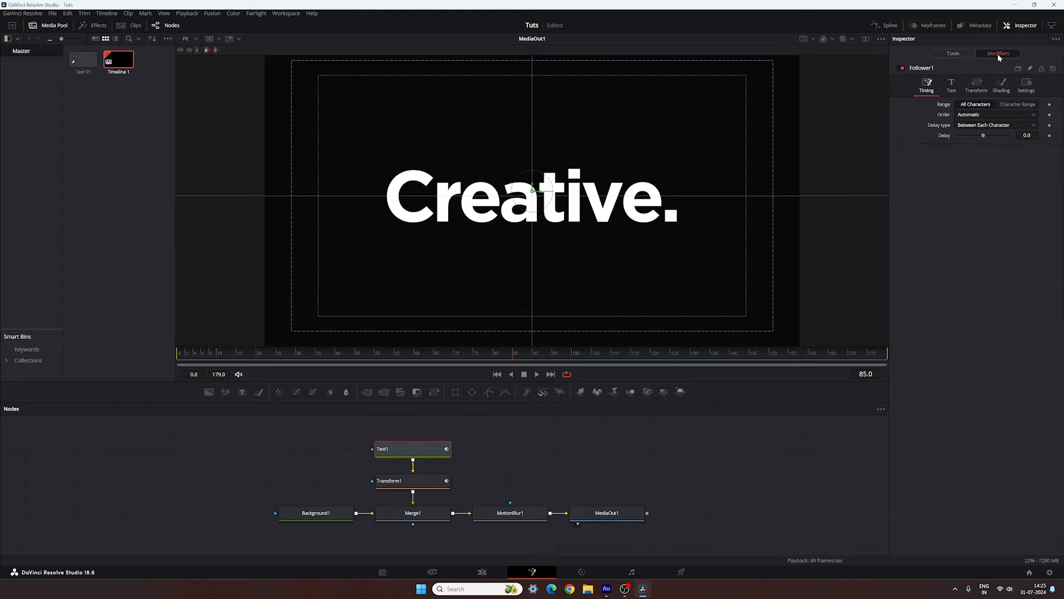
Animate the Follower's shading opacity with keyframes of 1.0 on frame 15 and 0.0 on frame 0.
left_click(1001, 86)
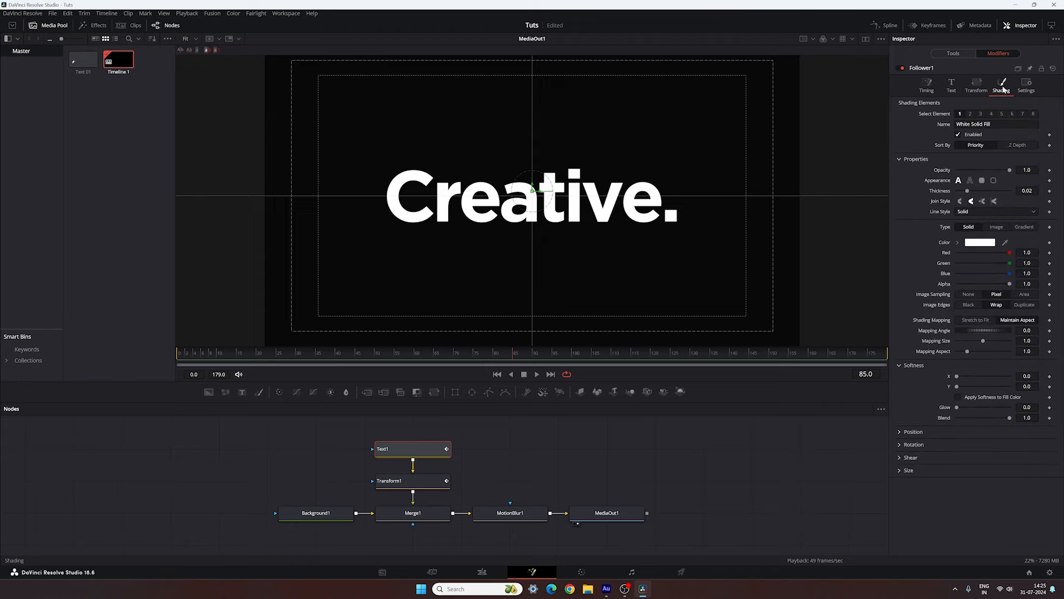
left_click(248, 357)
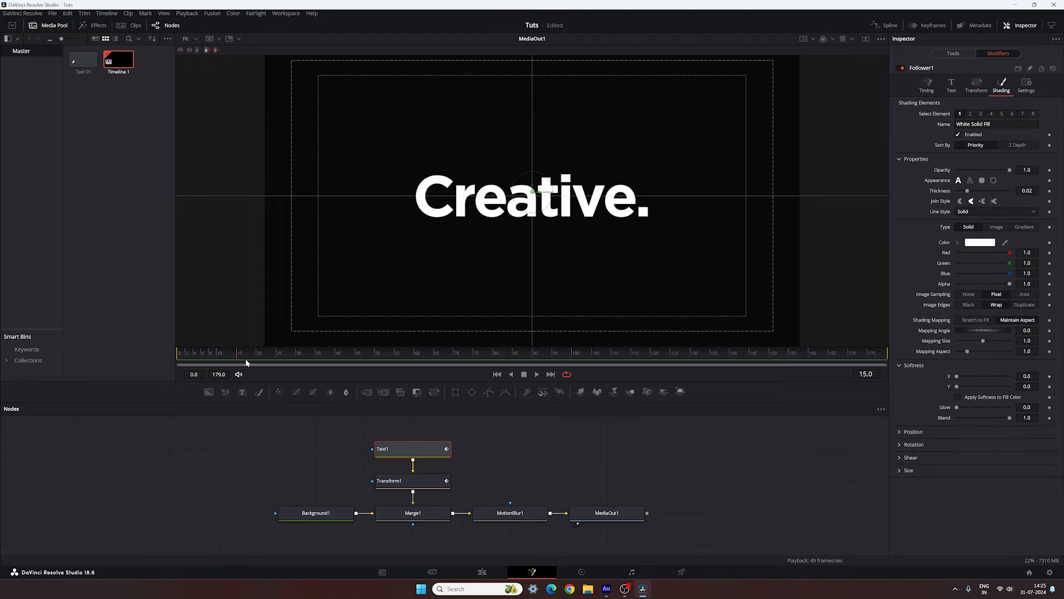
right_click(948, 176)
left_click(952, 178)
left_click_drag(235, 359, 160, 360)
left_click_drag(1009, 170, 931, 177)
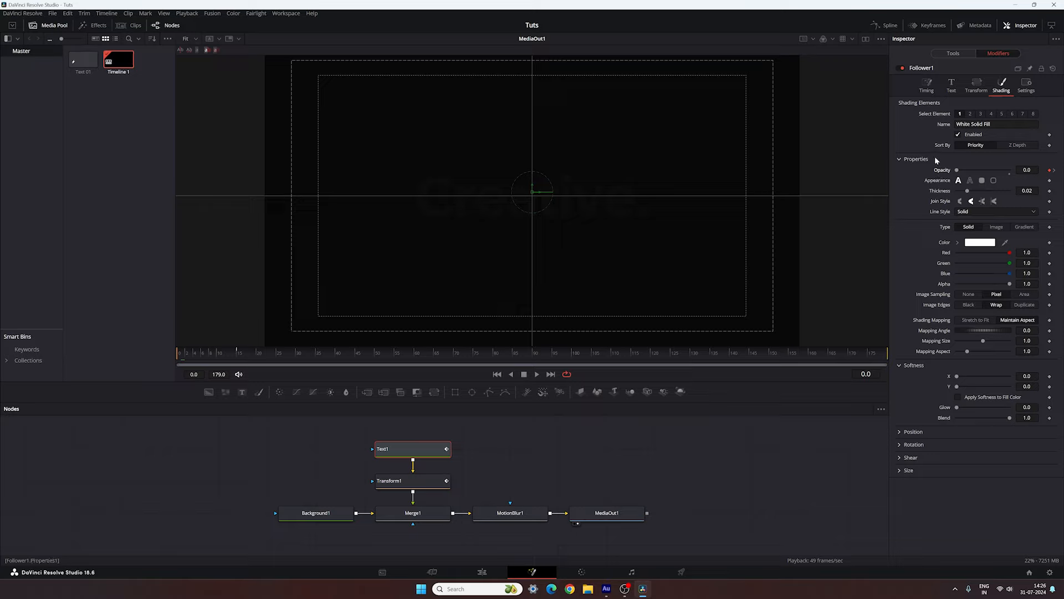
Set the Follower's text size to 0.15.
left_click(950, 88)
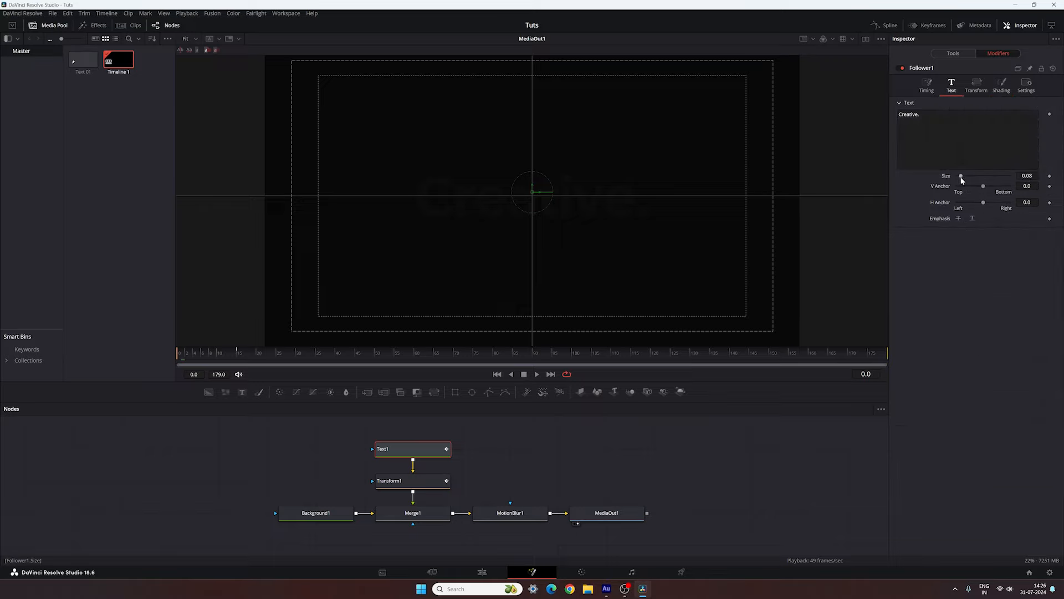
left_click(1027, 175)
double_click(1027, 176)
type("0.15")
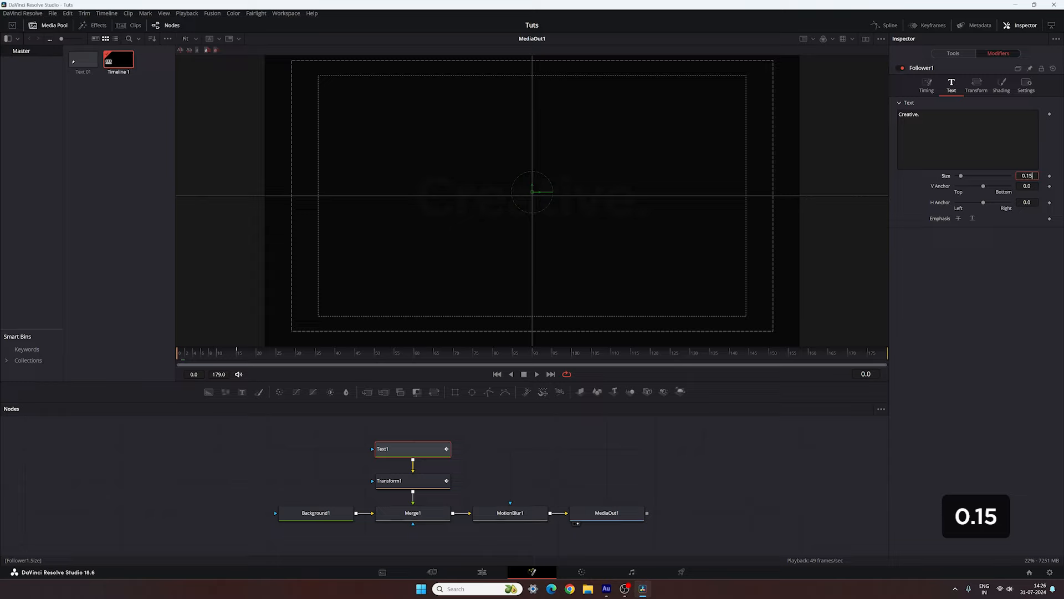
key("Tab")
Animate the Follower's text size with keyframes of 0.15 on frame 15 and 0.0 on frame 0.
left_click(240, 357)
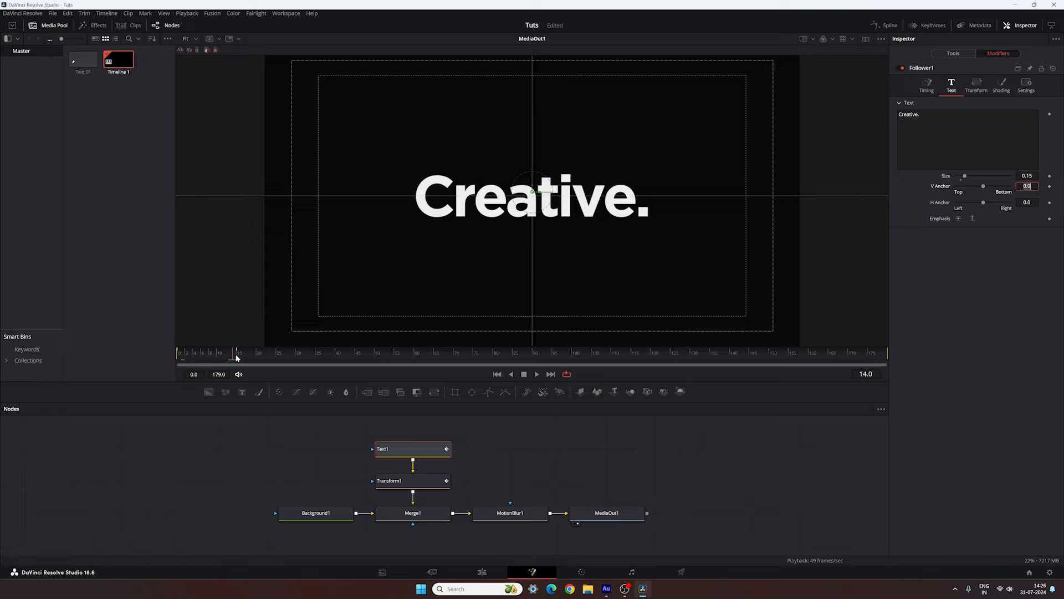
right_click(948, 179)
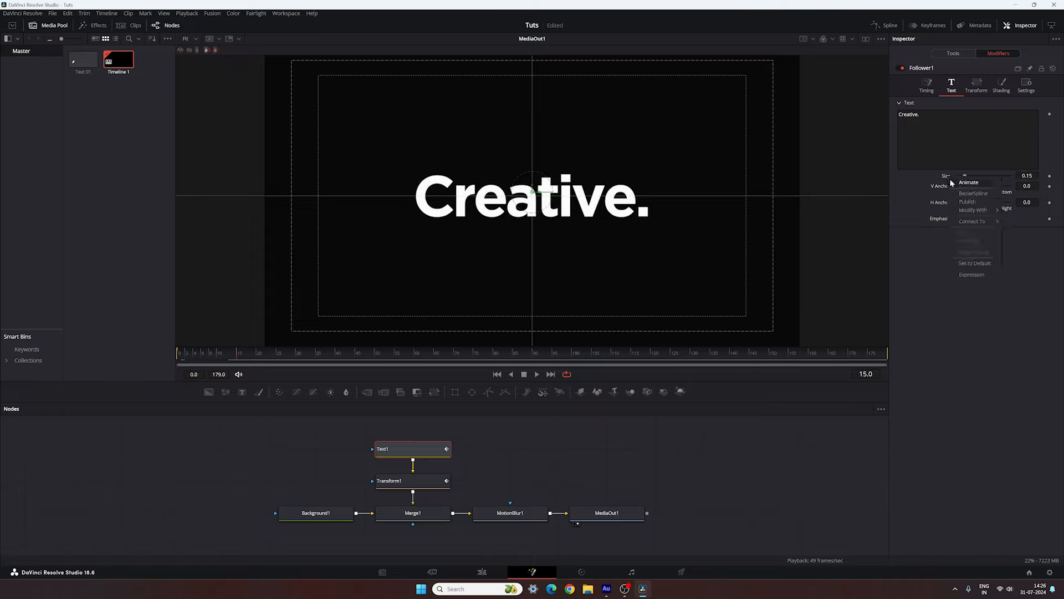
left_click(952, 183)
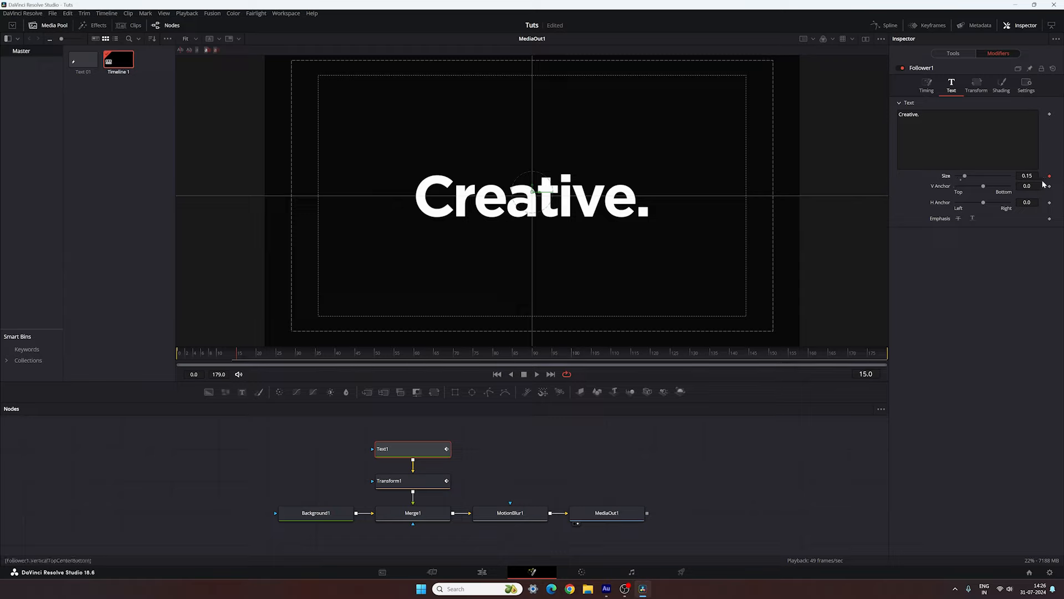
left_click_drag(232, 356, 178, 356)
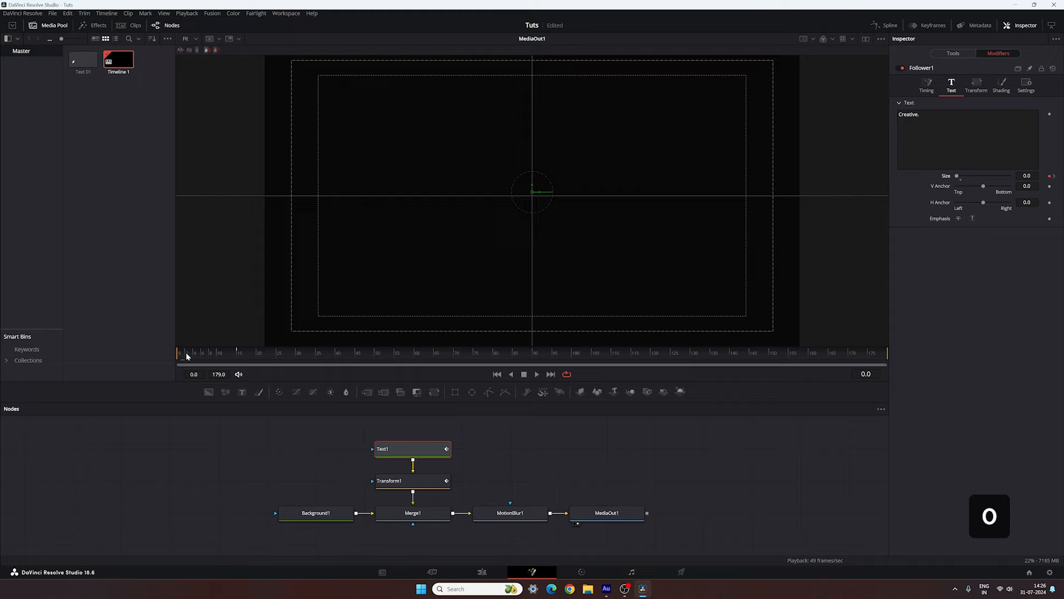
left_click(246, 356)
left_click_drag(247, 356, 269, 356)
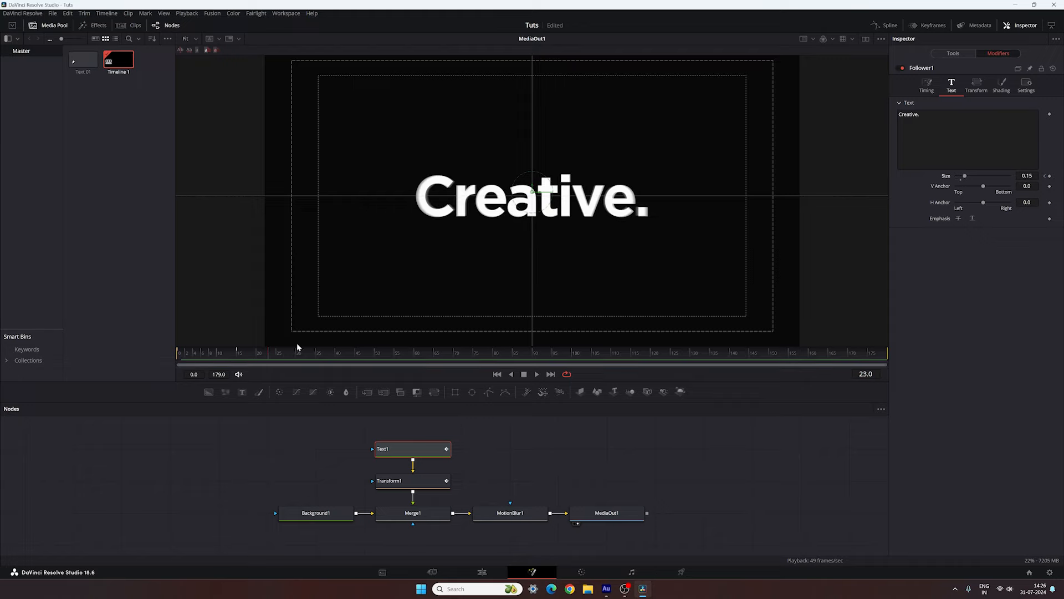
Ease the Follower's Size curve in the spline editor with flat keyframes, stretching the end keyframe's handle back to frame 0.
left_click(885, 28)
key("F4")
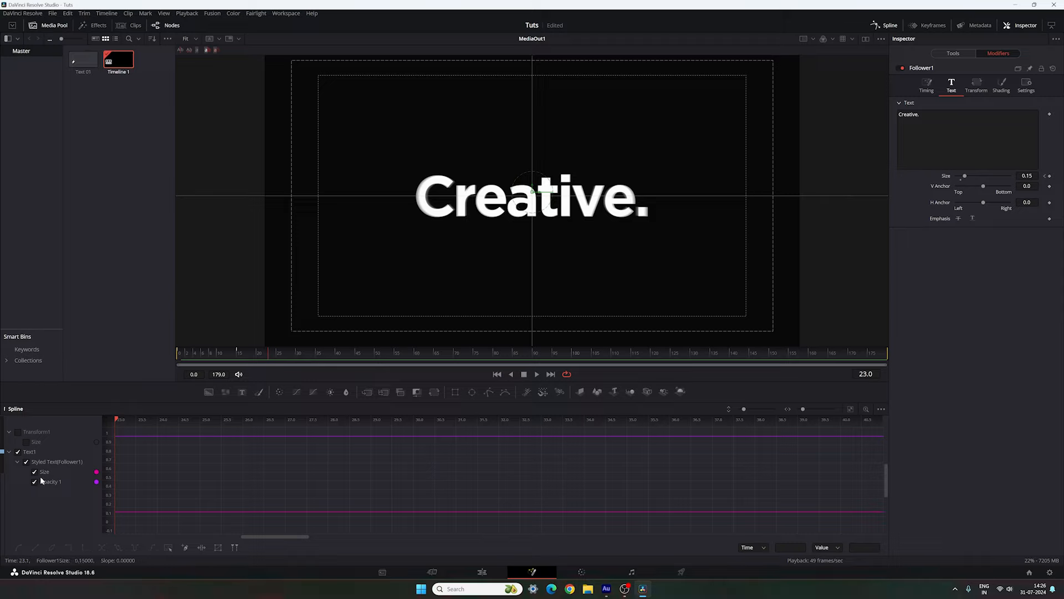
left_click(850, 409)
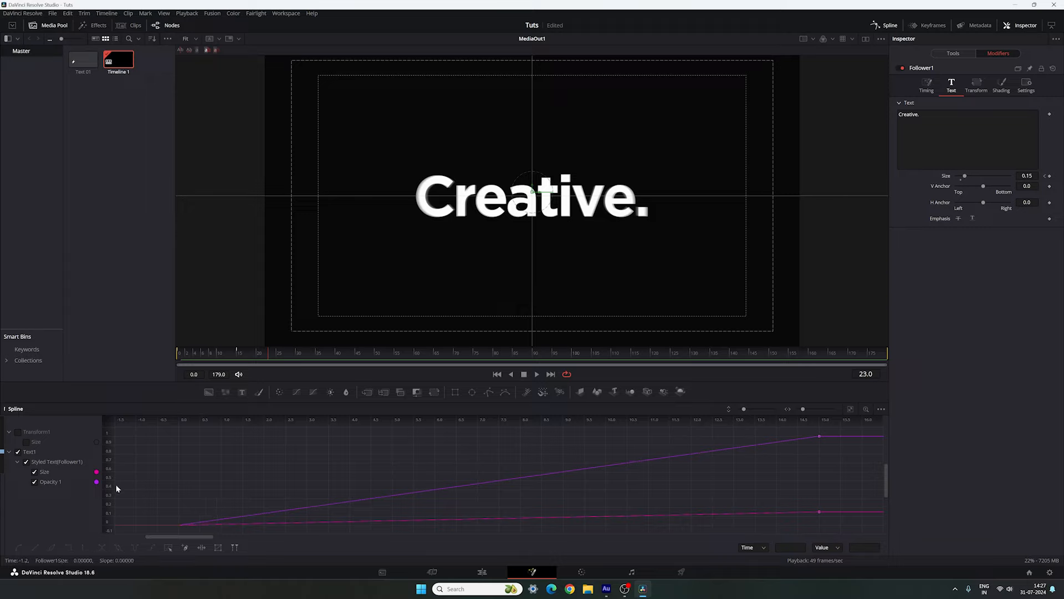
left_click(35, 482)
left_click(851, 410)
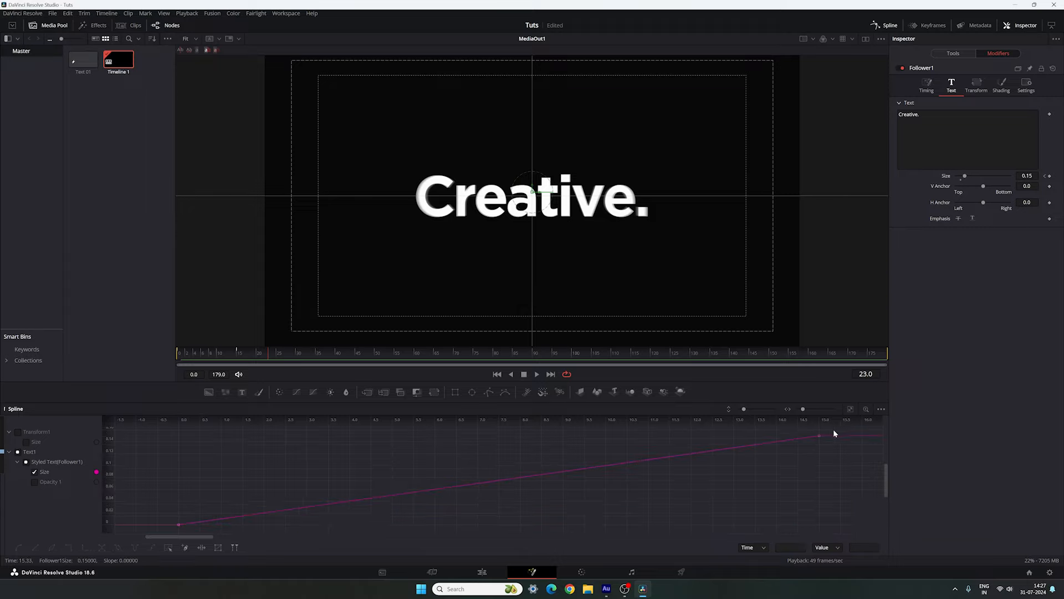
left_click_drag(833, 429, 155, 532)
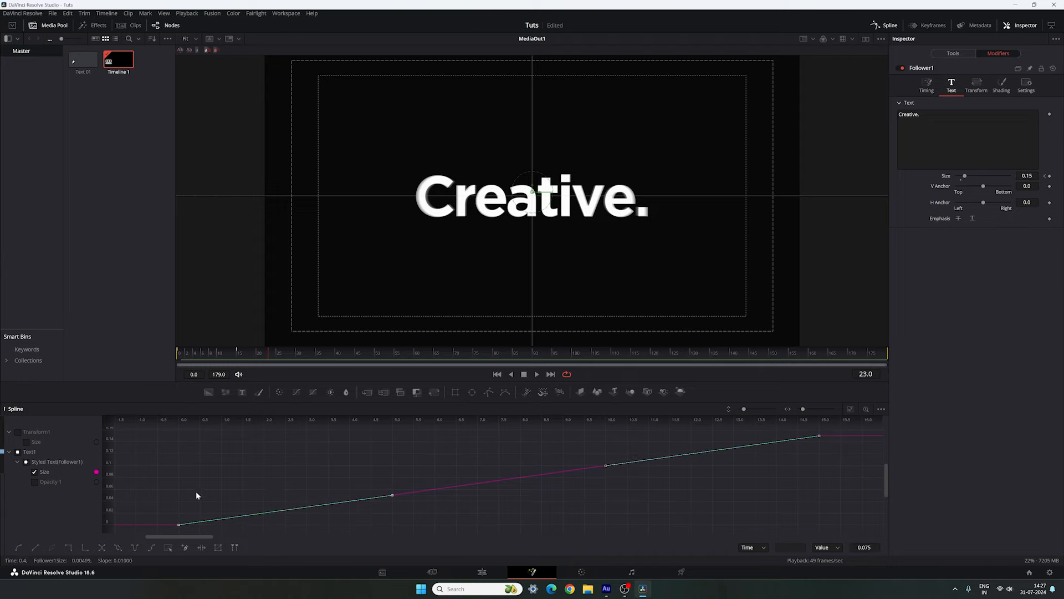
key("f")
left_click_drag(606, 436, 179, 436)
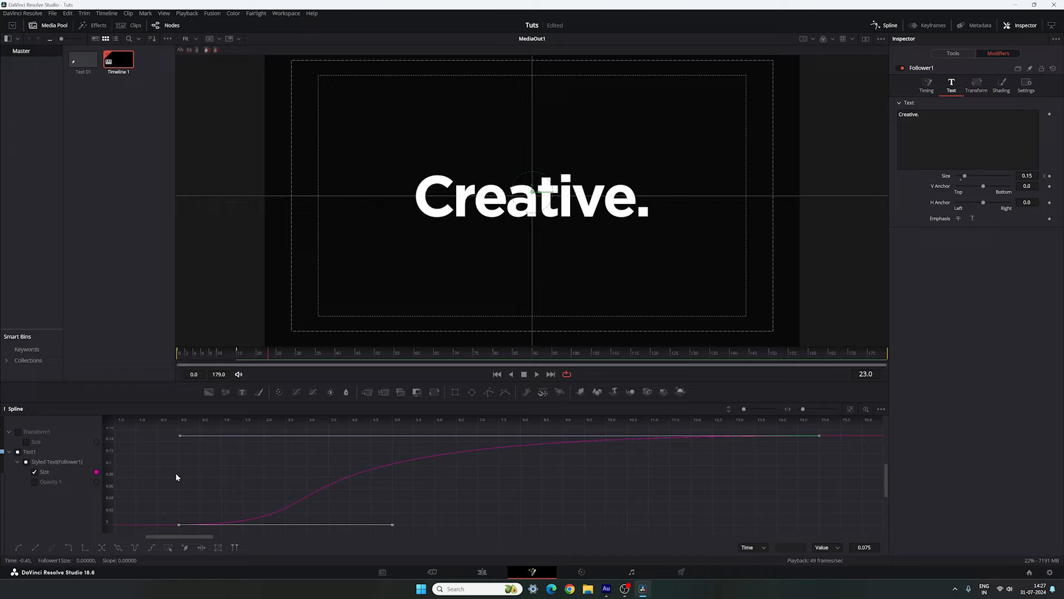
Ease the Follower's Opacity 1 curve with flat keyframes and the end handle stretched back to frame 0, and preview the animation.
left_click(35, 471)
left_click(35, 481)
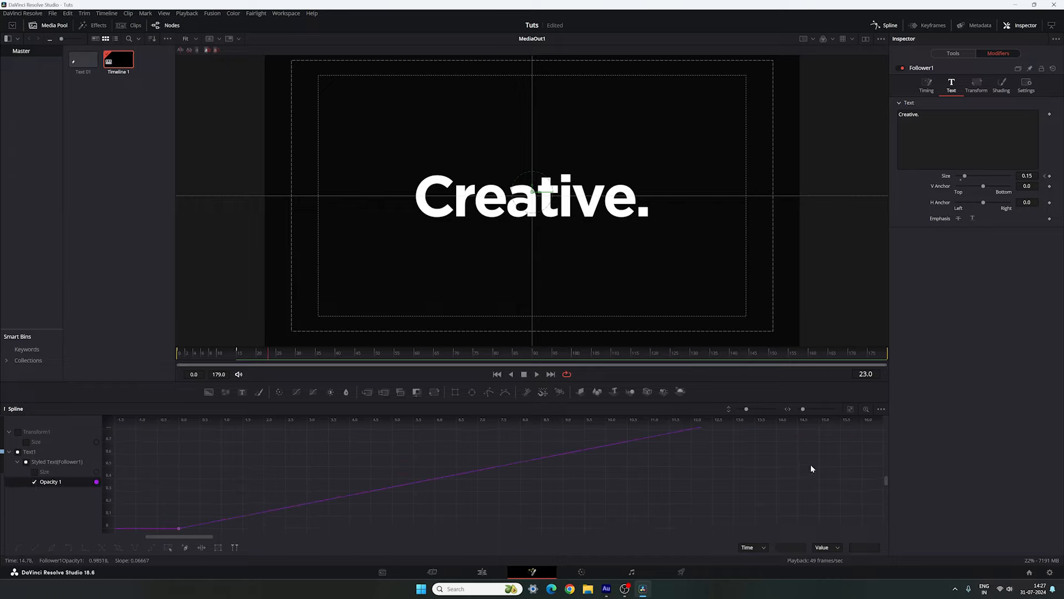
left_click(850, 409)
left_click_drag(834, 428, 168, 536)
key("f")
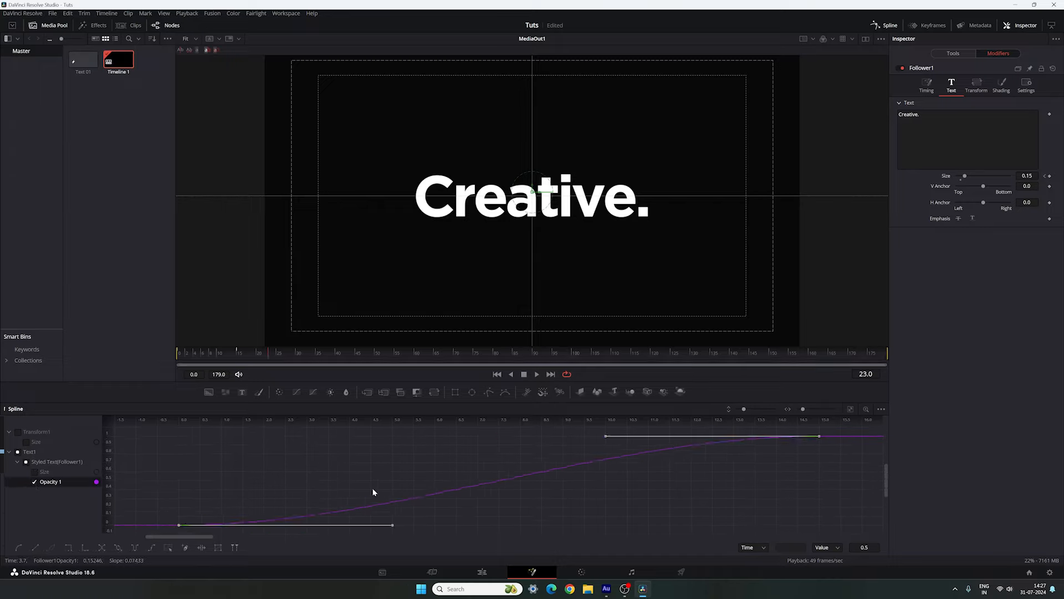
left_click_drag(607, 436, 177, 440)
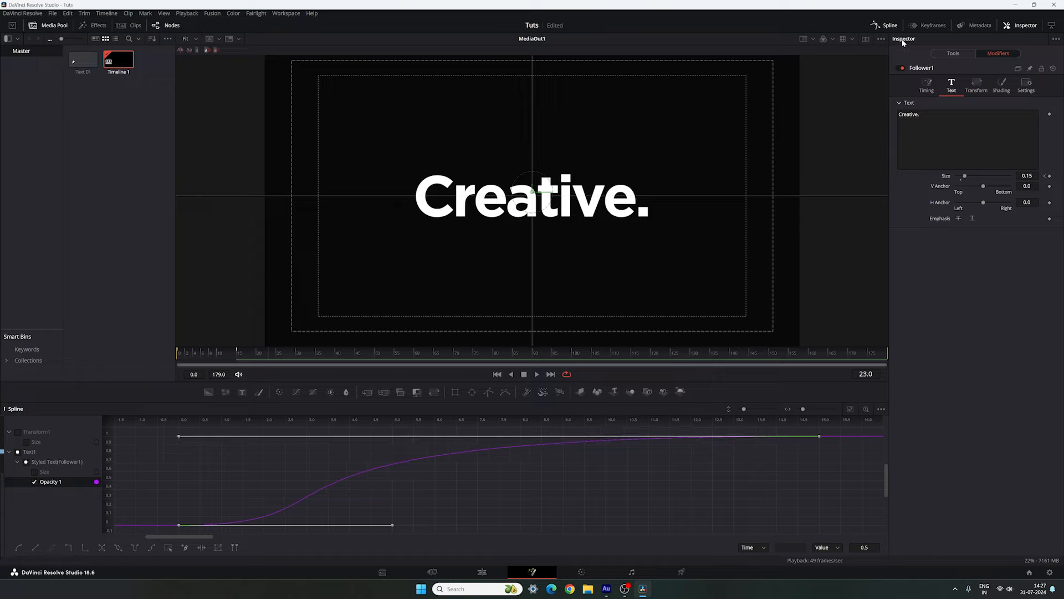
left_click(886, 25)
left_click(497, 375)
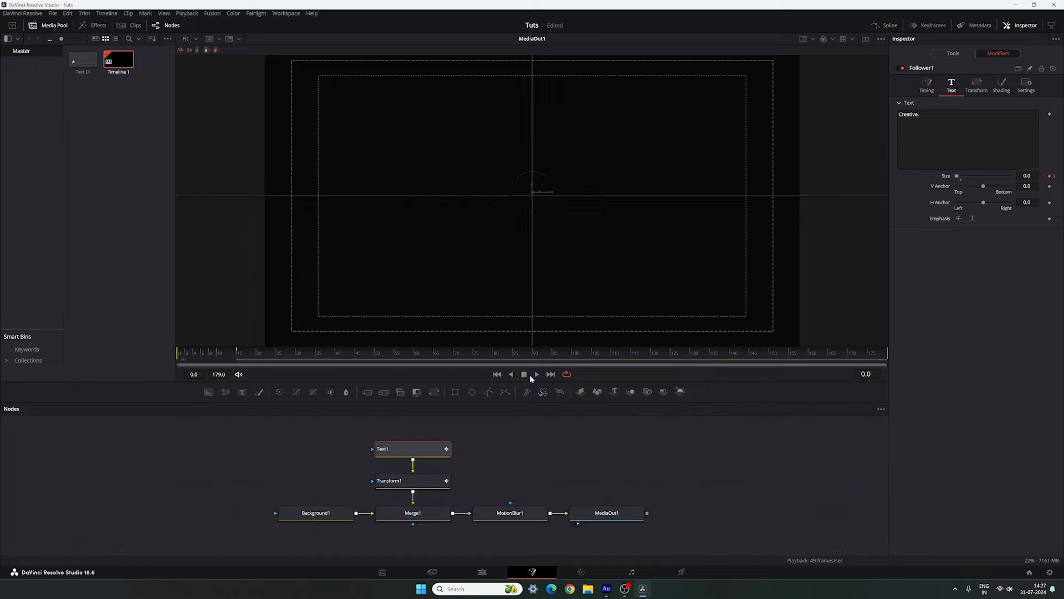
left_click(533, 377)
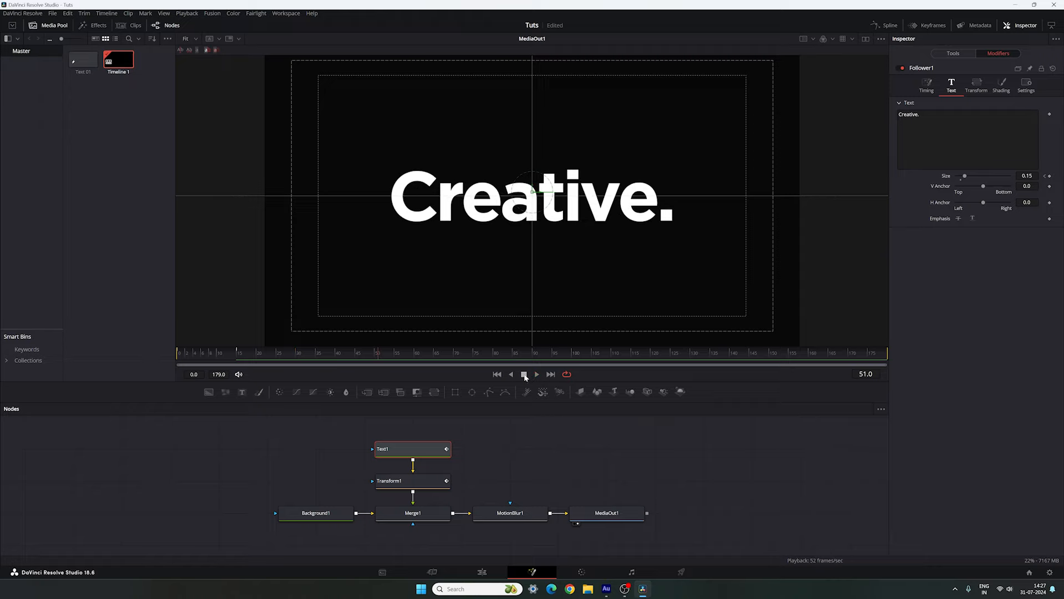
left_click_drag(193, 353, 255, 360)
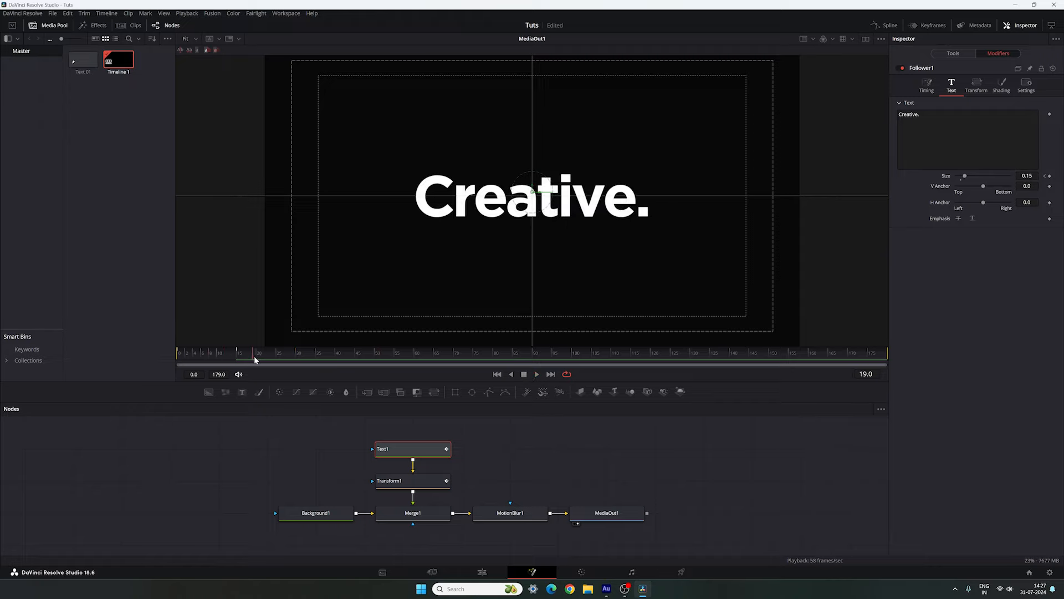
Set the Follower's delay between each character to 3.0.
left_click(926, 85)
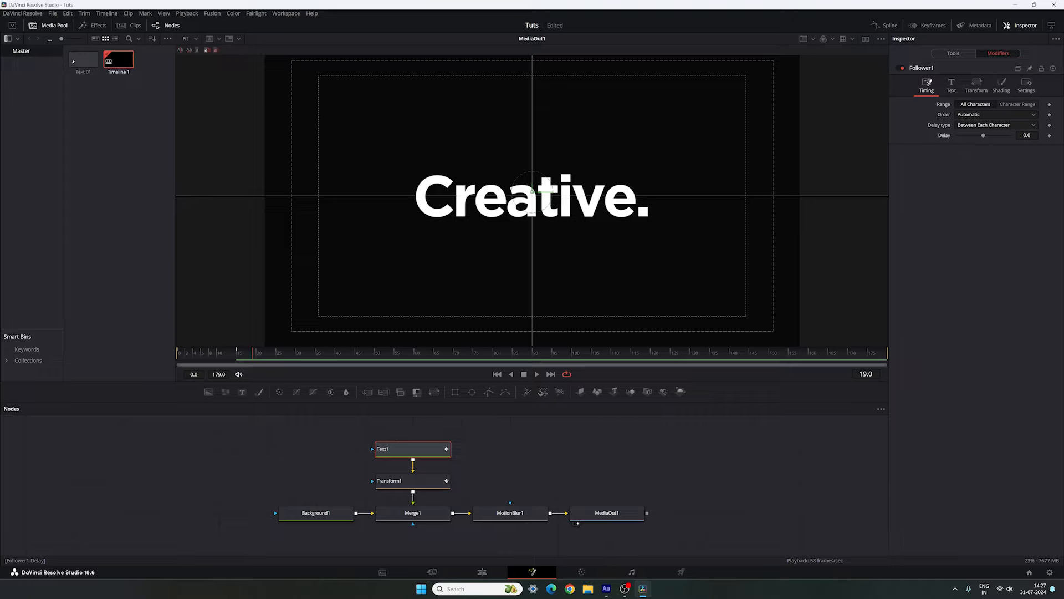
double_click(1027, 135)
type("3")
key("Return")
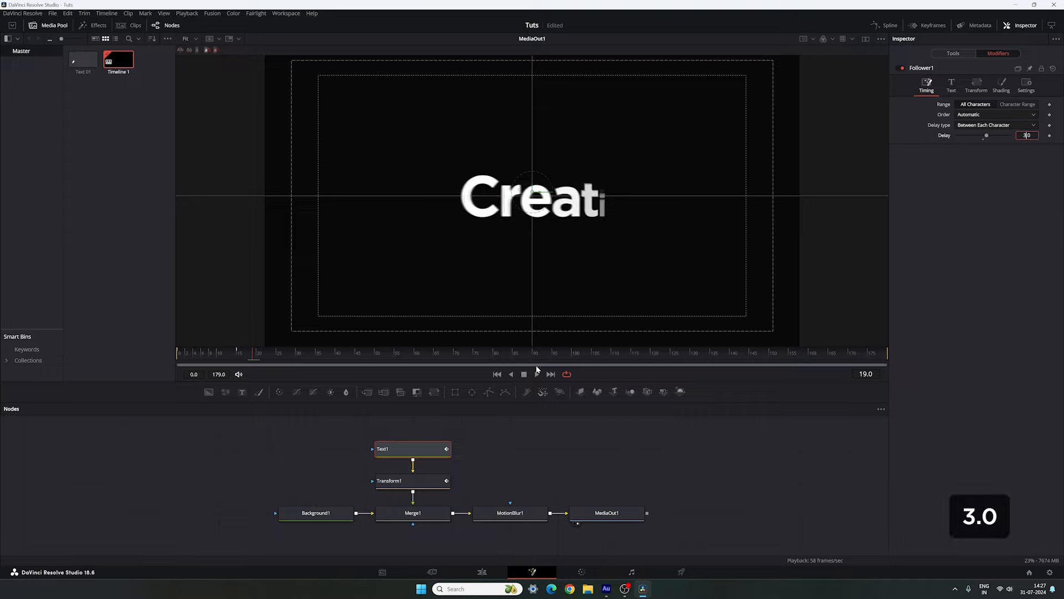
Play the composition repeatedly from the first frame to review the delayed per-character animation.
left_click(497, 374)
left_click(538, 374)
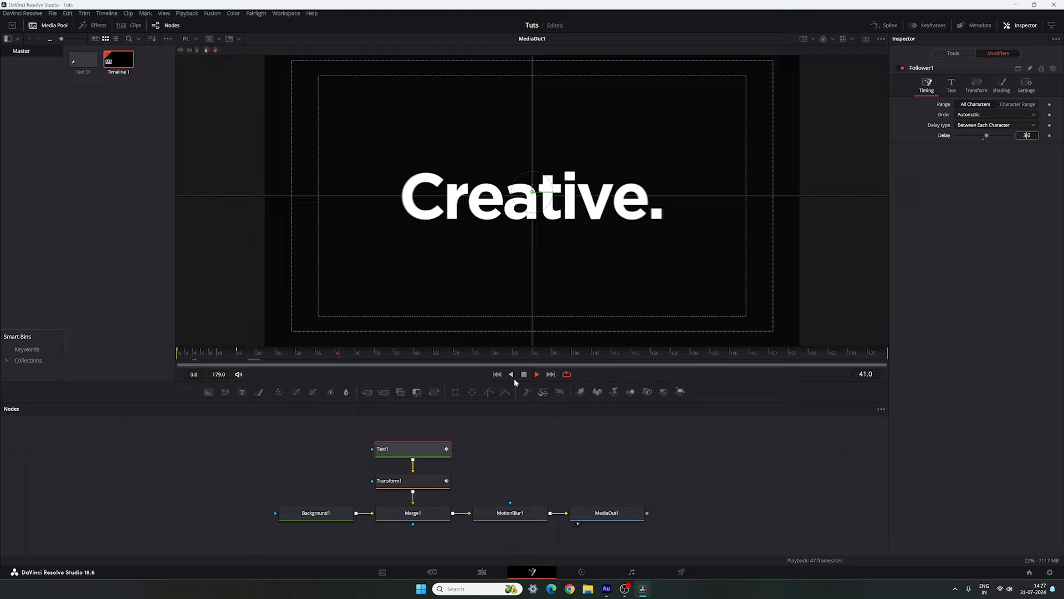
left_click(497, 374)
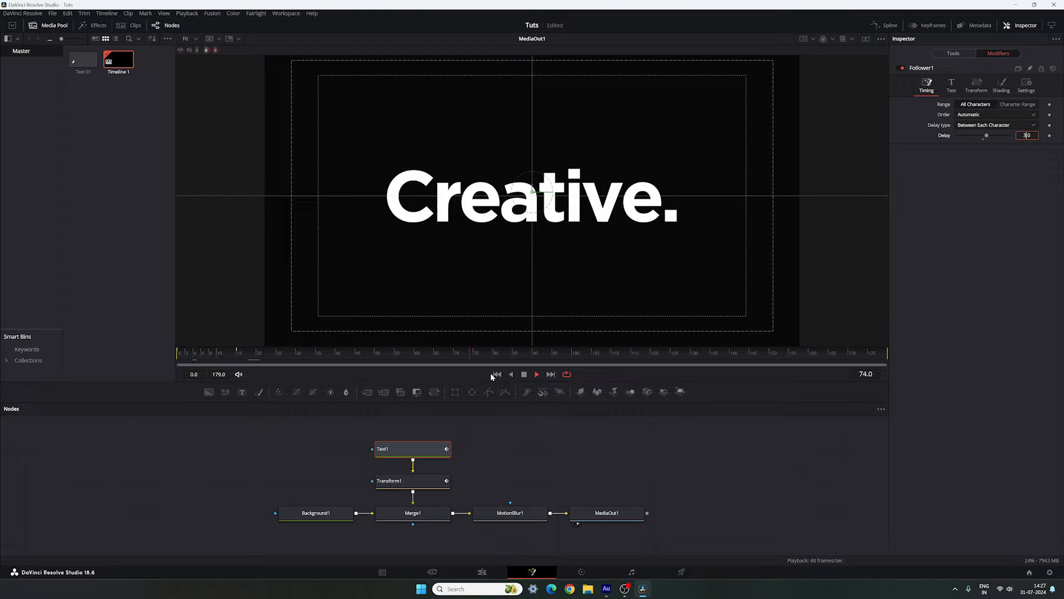
left_click(497, 374)
left_click(498, 377)
left_click(499, 377)
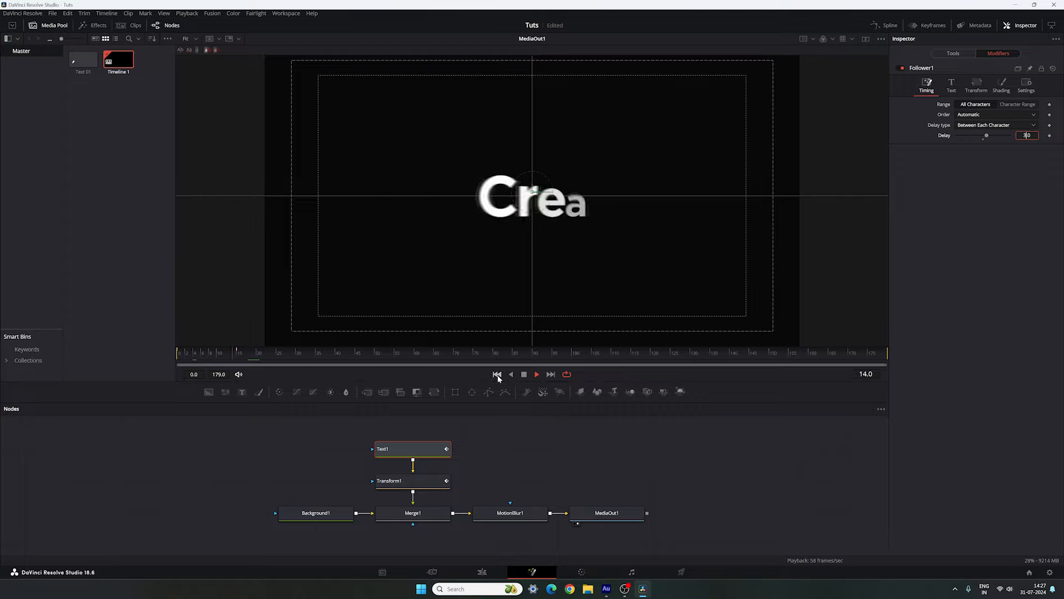
left_click(498, 377)
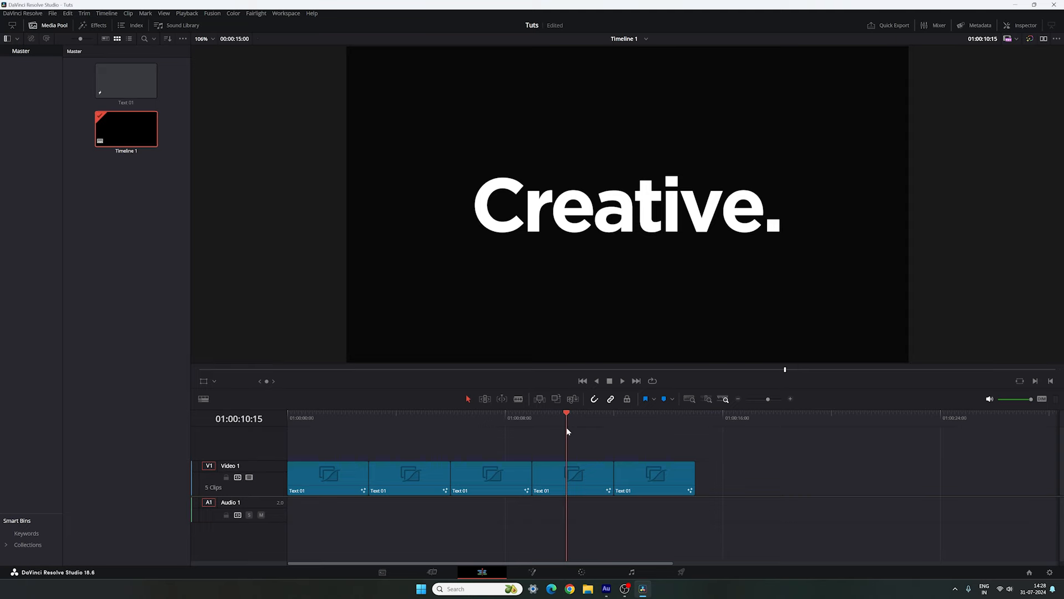
Open the fifth timeline clip in Fusion, add a Follower modifier to the Text1 node's text and show its modifier settings.
left_click_drag(589, 431, 658, 433)
left_click(536, 572)
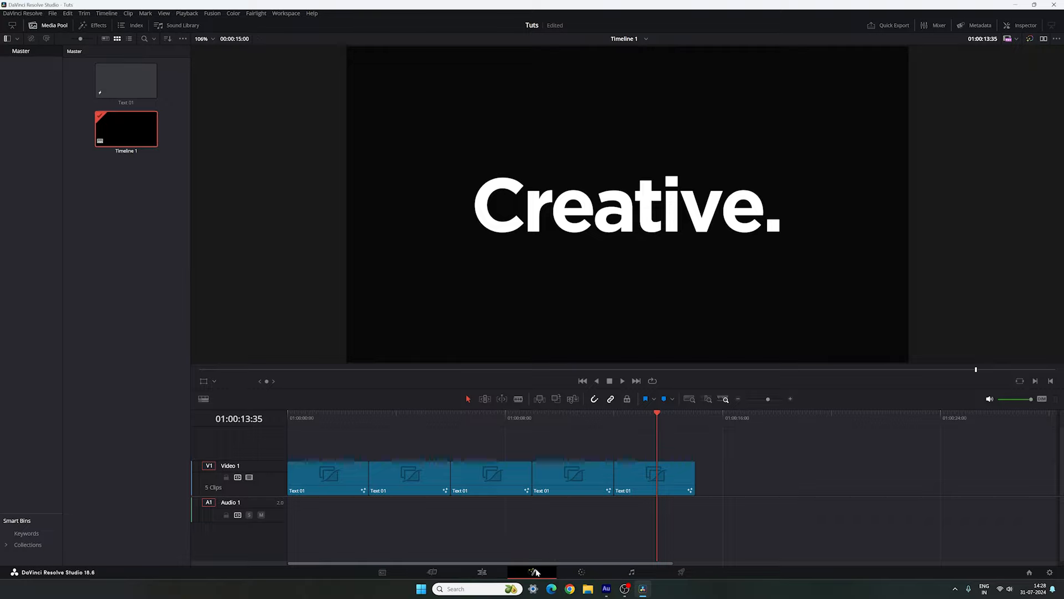
left_click(387, 457)
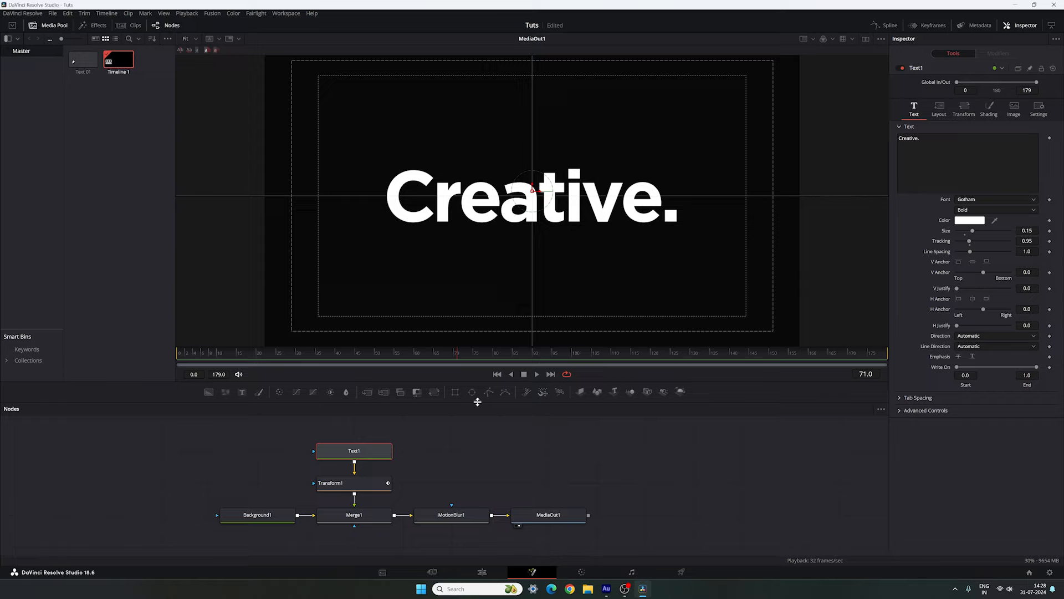
right_click(943, 146)
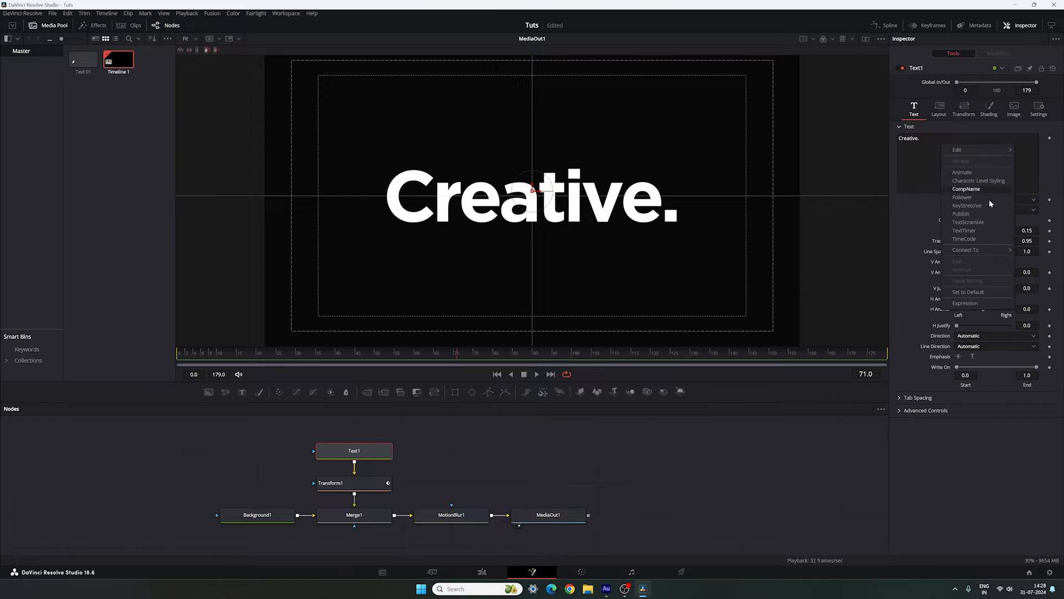
left_click(963, 198)
left_click(998, 53)
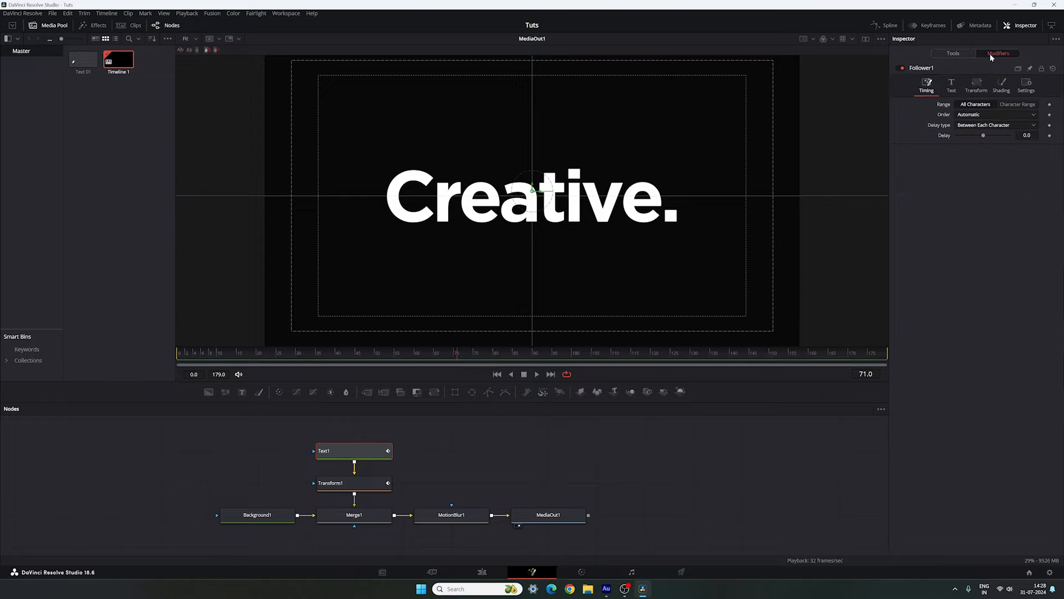
Animate the Follower's shading opacity with keyframes of 1.0 on frame 15 and 0.0 on frame 0.
left_click(237, 355)
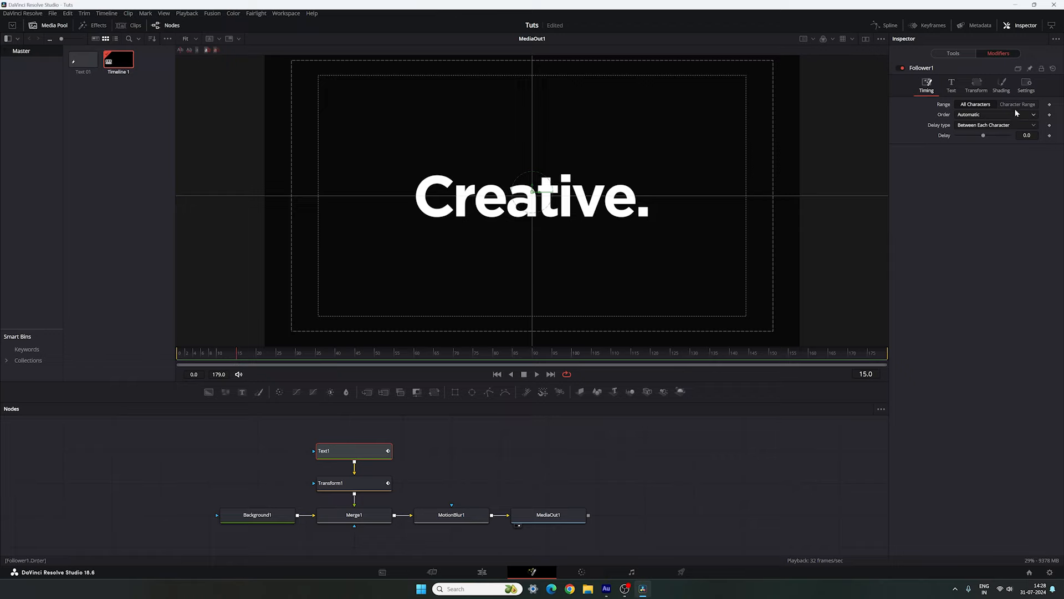
left_click(1001, 86)
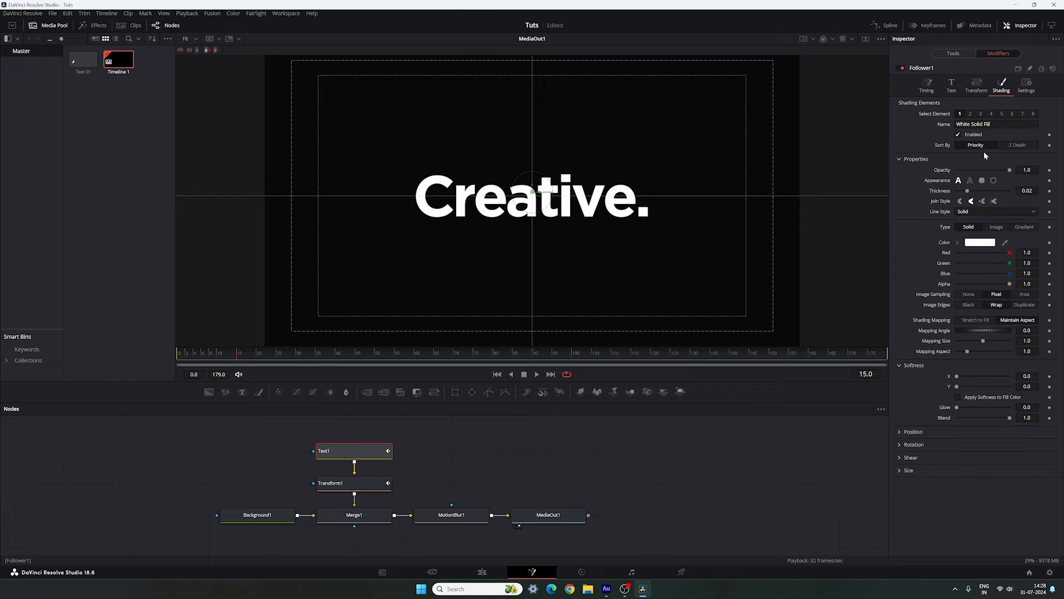
right_click(949, 172)
left_click(960, 178)
left_click_drag(234, 358, 167, 360)
left_click_drag(1009, 169, 941, 175)
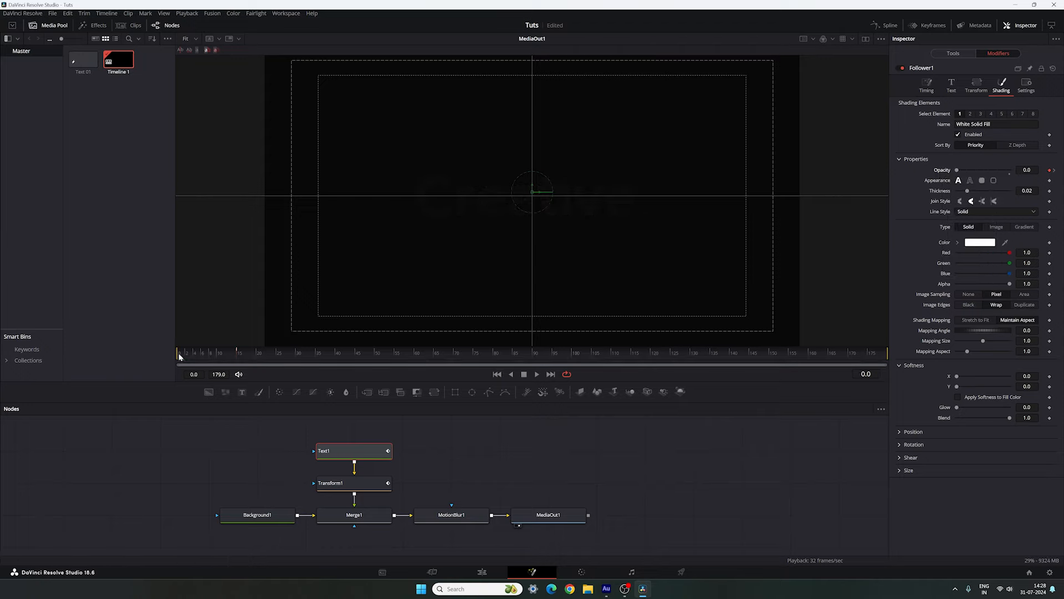
Animate the Follower's shading Y rotation with a keyframe of 0.0 on frame 15 and a flipped value of 180 at the start.
left_click_drag(179, 356, 237, 359)
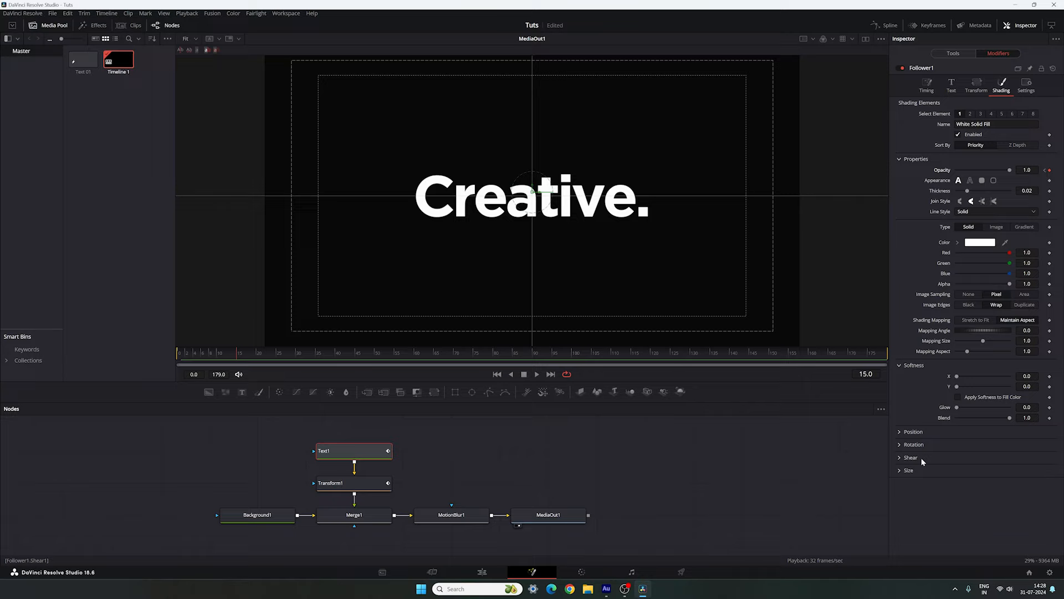
left_click(900, 444)
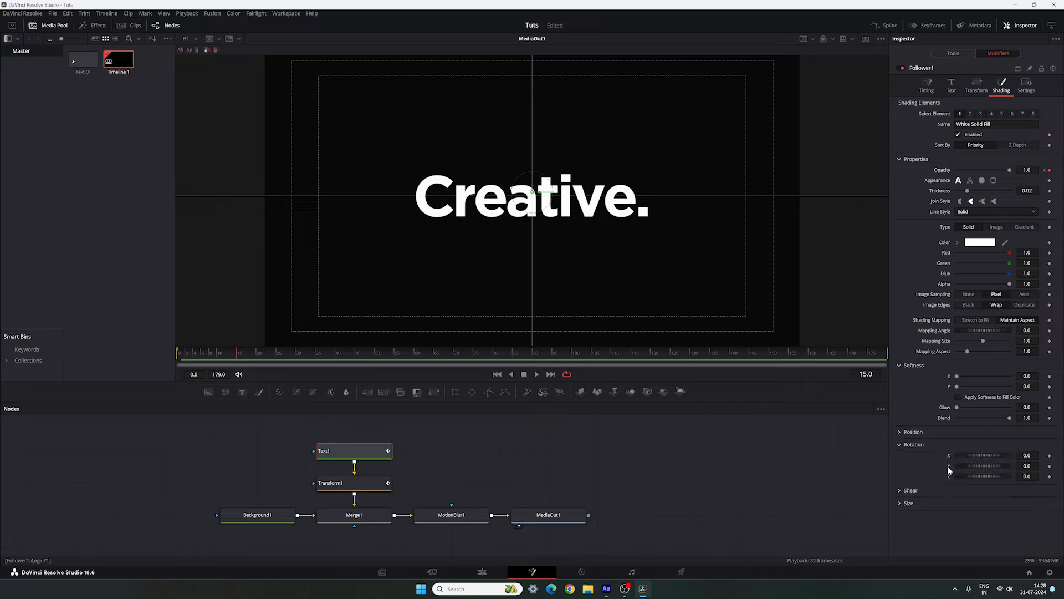
left_click(1050, 466)
double_click(1027, 466)
mouse_move(237, 358)
left_mouse_down()
mouse_move(179, 358)
mouse_move(255, 363)
left_mouse_up()
type("180")
key("Tab")
Set the Follower's delay between each character to 3.0 and play the flip animation from the start.
left_click(926, 85)
double_click(1027, 135)
type("3")
key("Tab")
left_click(179, 357)
key("space")
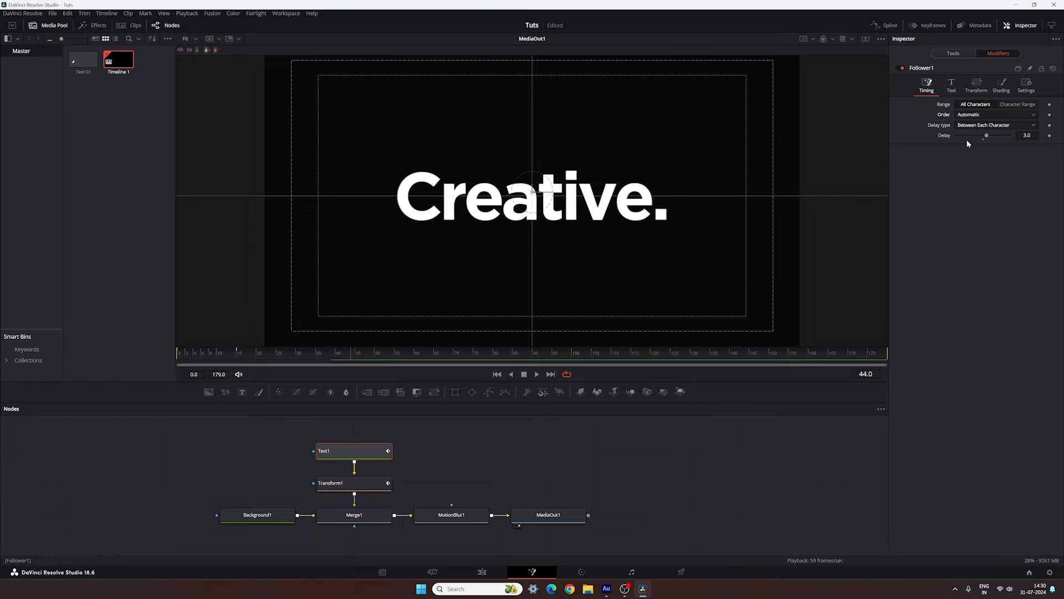
Set the Follower's character order to Completely Random and check the opening frames of the animation.
left_click(978, 115)
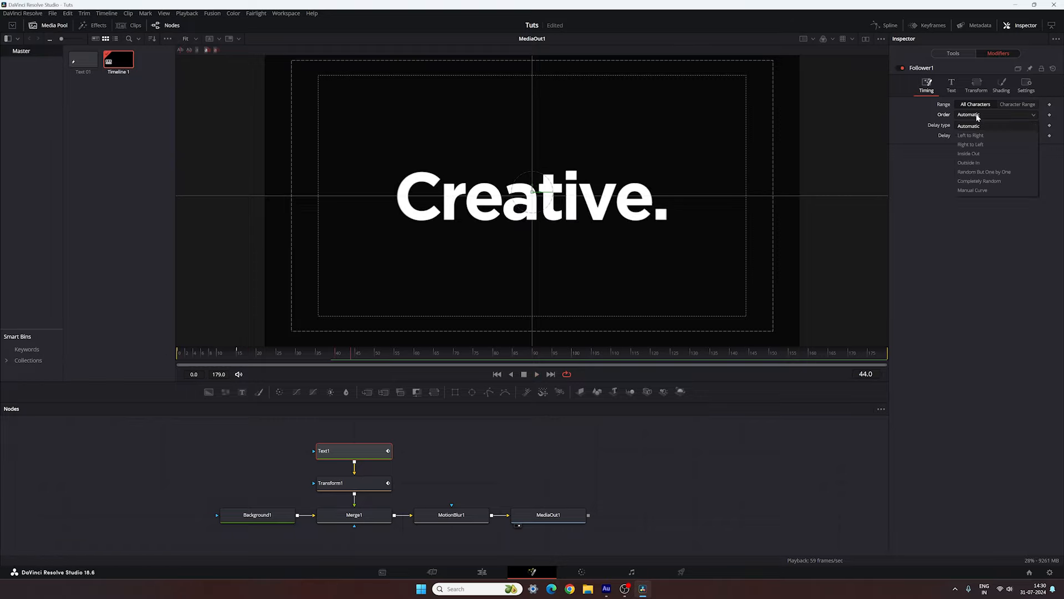
left_click(979, 181)
left_click(179, 357)
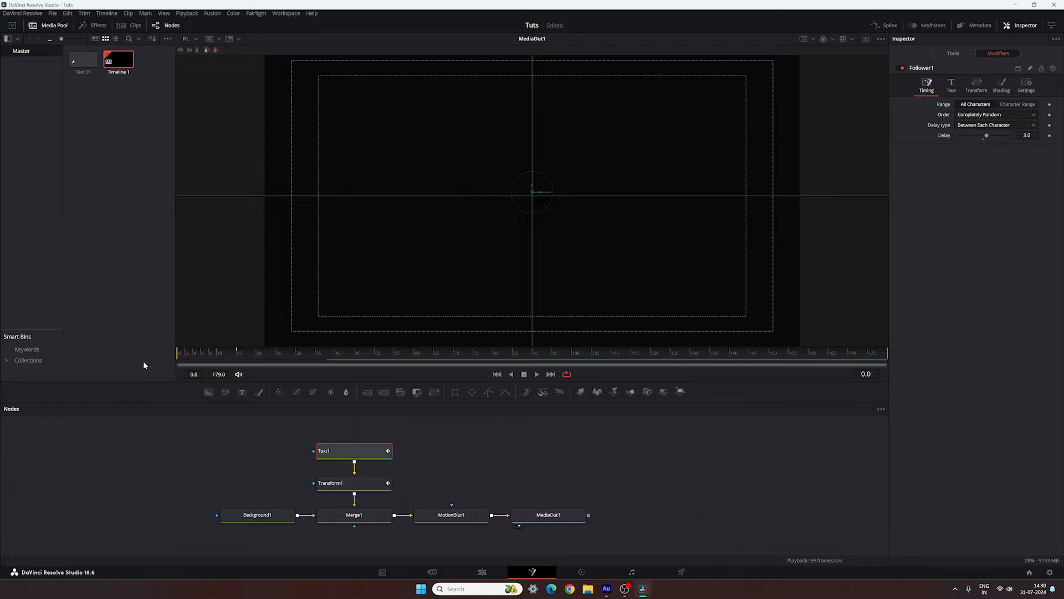
left_click(190, 357)
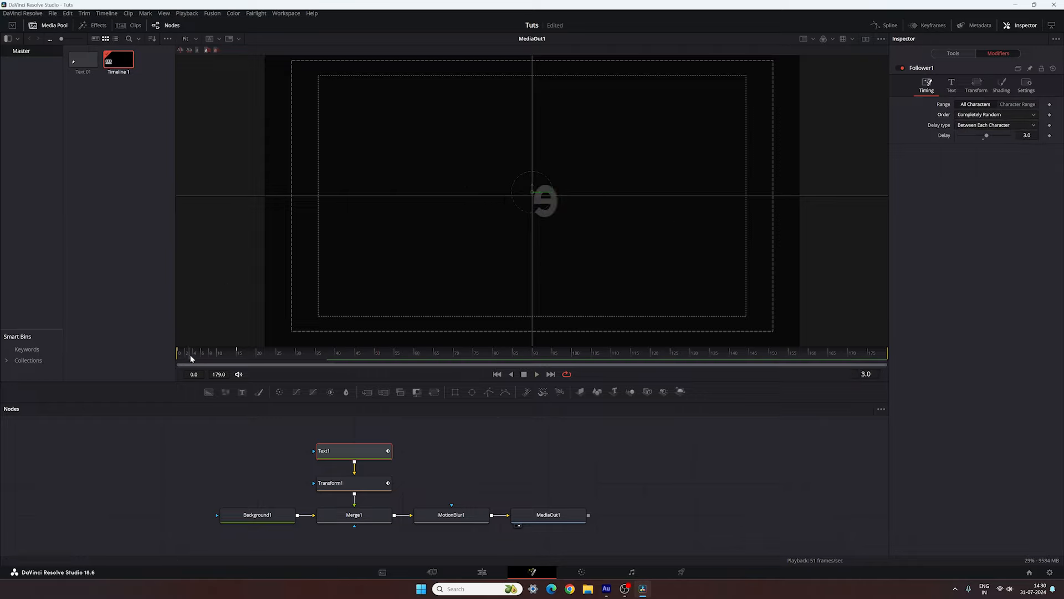